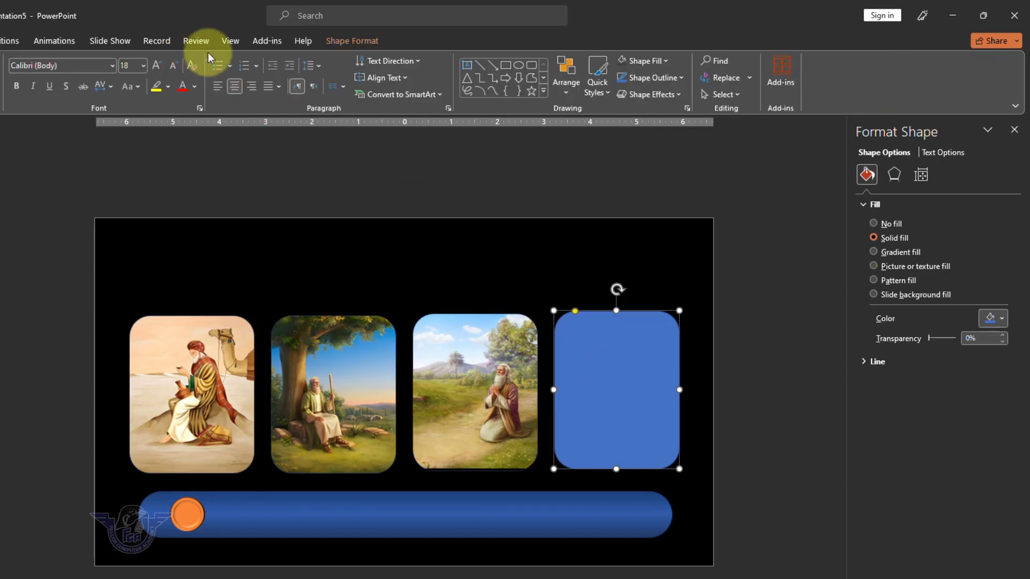
# - Fill the blue fourth rounded rectangle with the picture a151fbc5ef30379d07474c370a5f96b9 (1).jpg from the Downloads folder
pyautogui.click(346, 39)
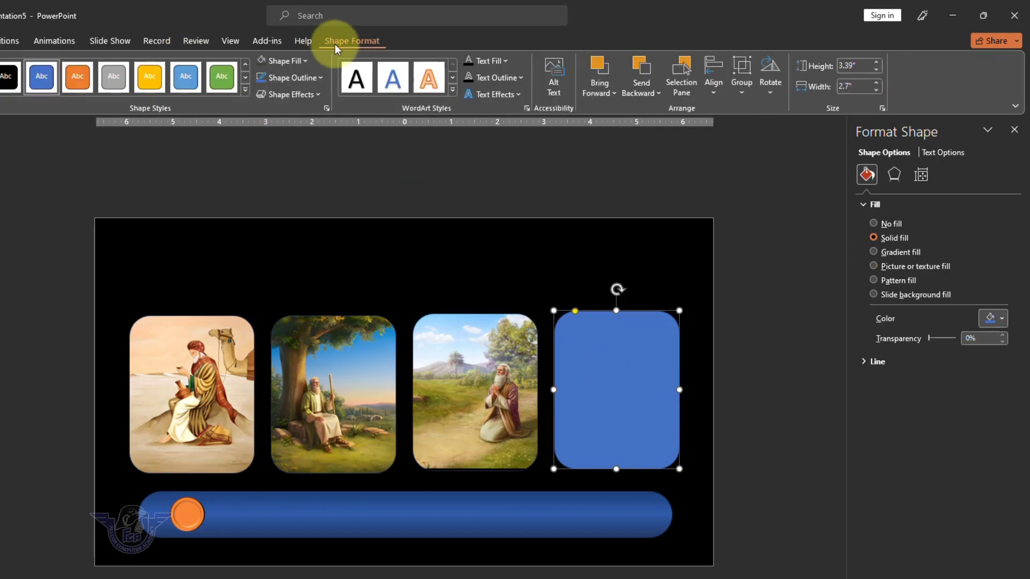
pyautogui.click(305, 63)
pyautogui.click(306, 260)
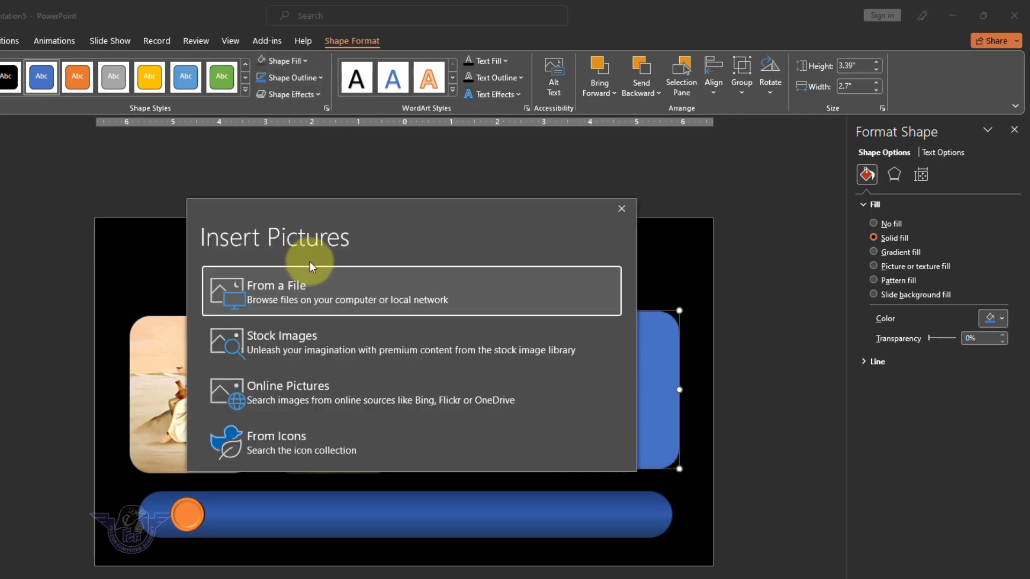
pyautogui.click(286, 286)
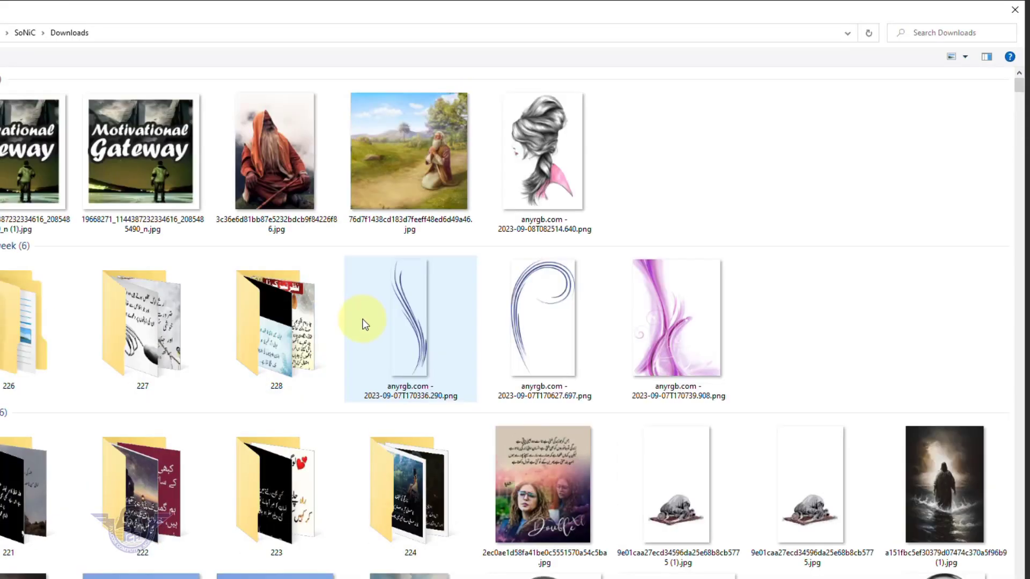
pyautogui.scroll(-20, 365, 324)
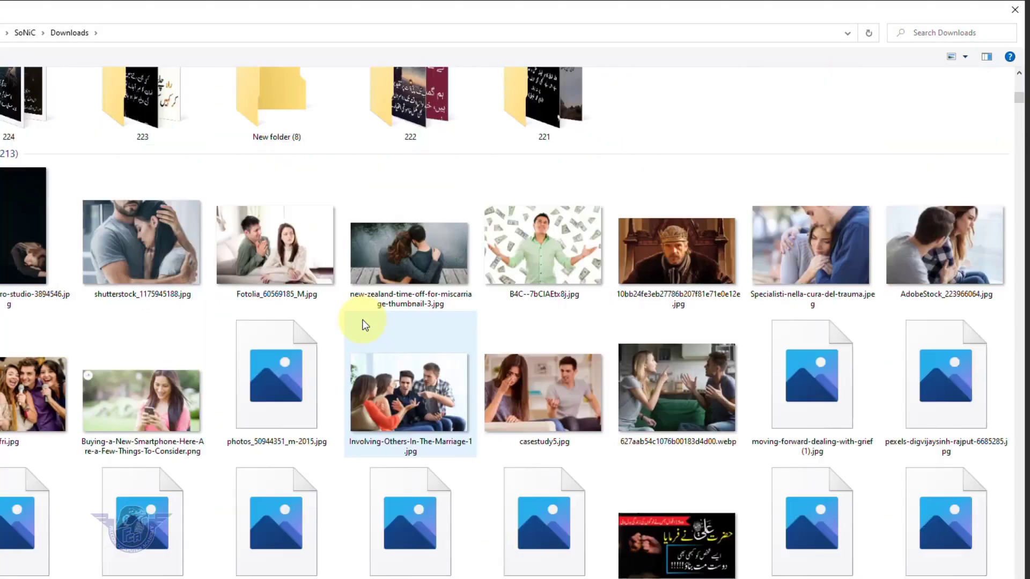
pyautogui.scroll(-5, 364, 325)
pyautogui.scroll(-5, 365, 325)
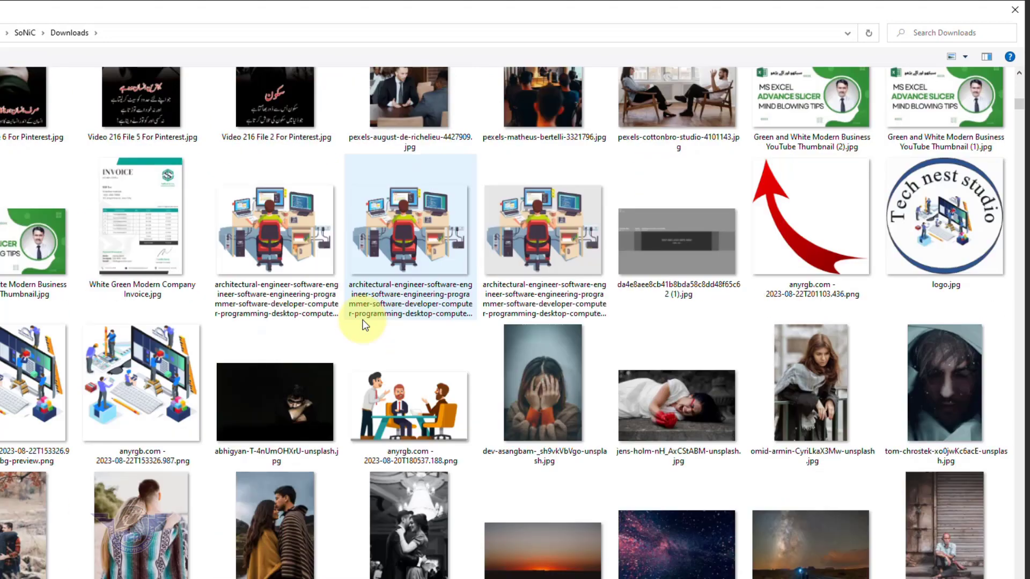
pyautogui.scroll(-15, 364, 324)
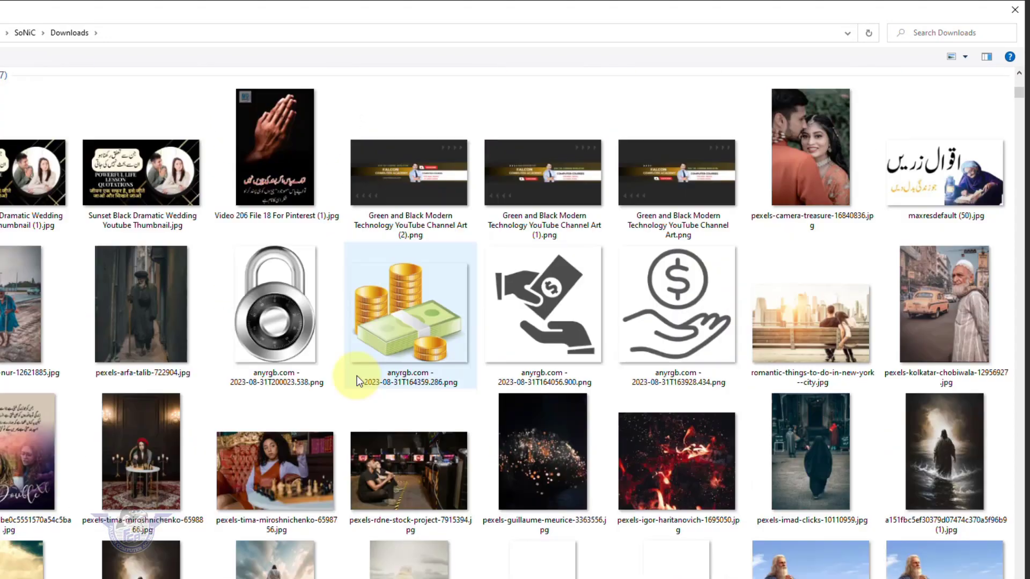
pyautogui.click(913, 439)
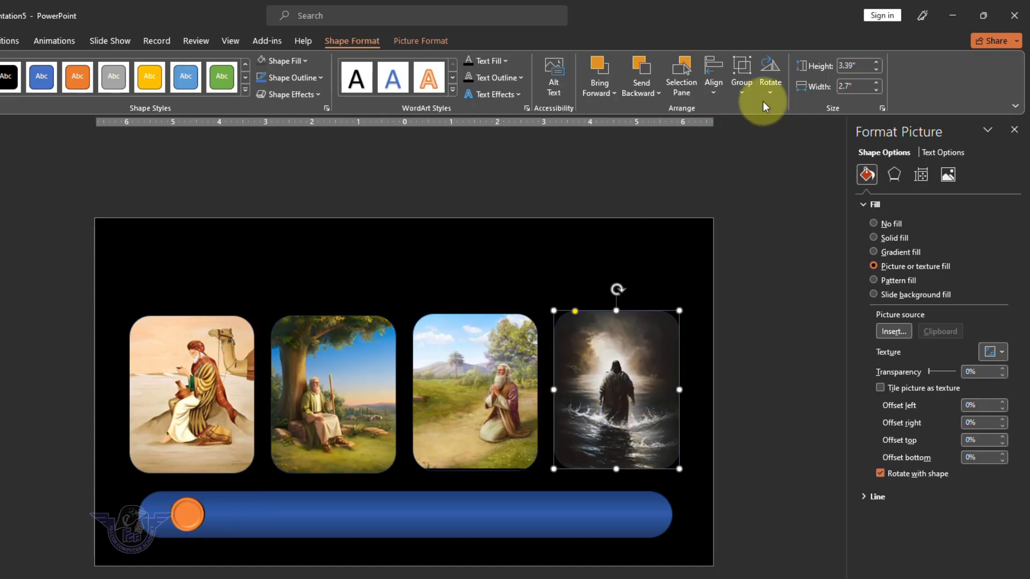
# - Crop the fourth shape's picture with the Fill option so it covers the rounded rectangle in proportion
pyautogui.click(415, 41)
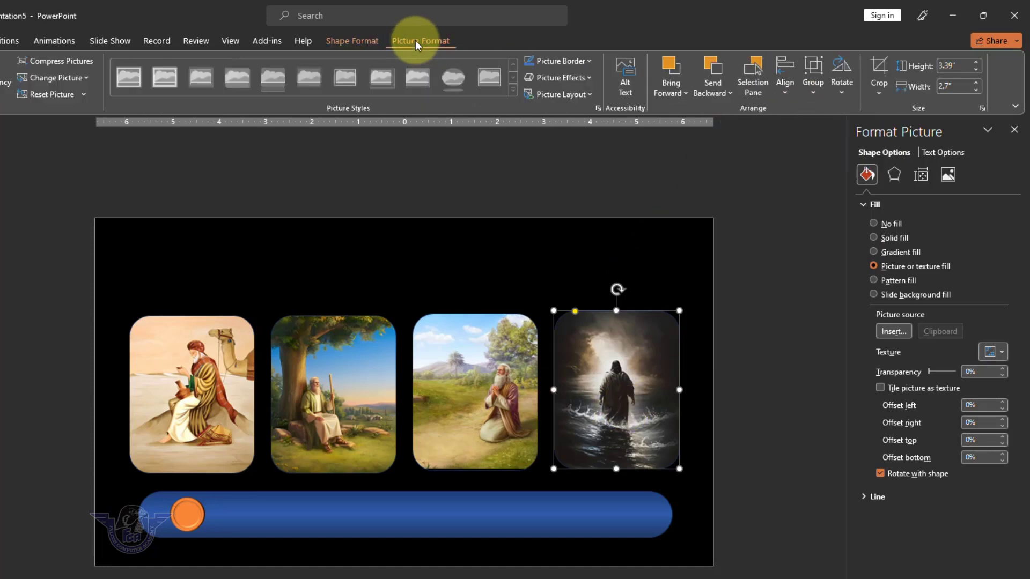
pyautogui.click(875, 96)
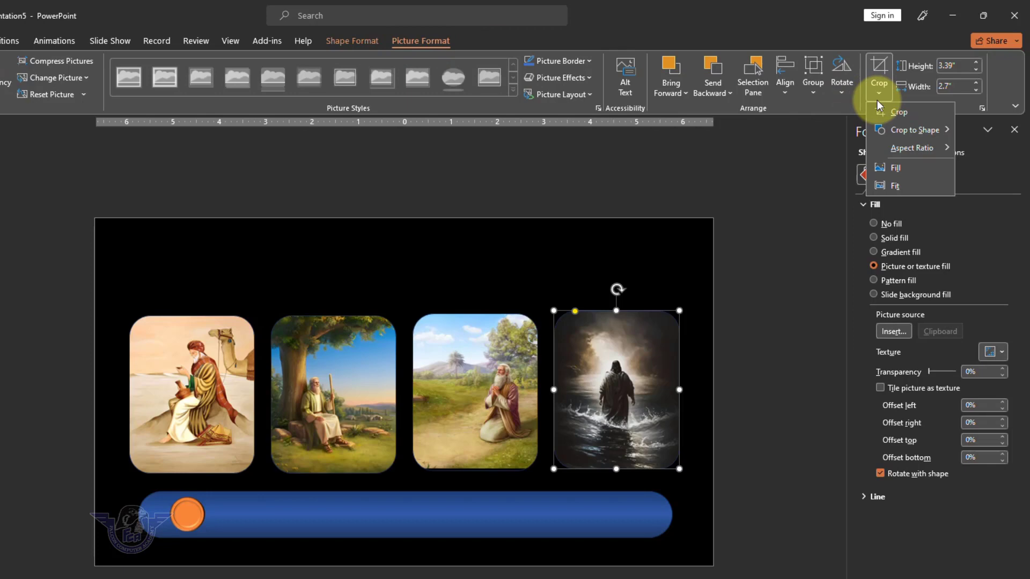
pyautogui.click(897, 168)
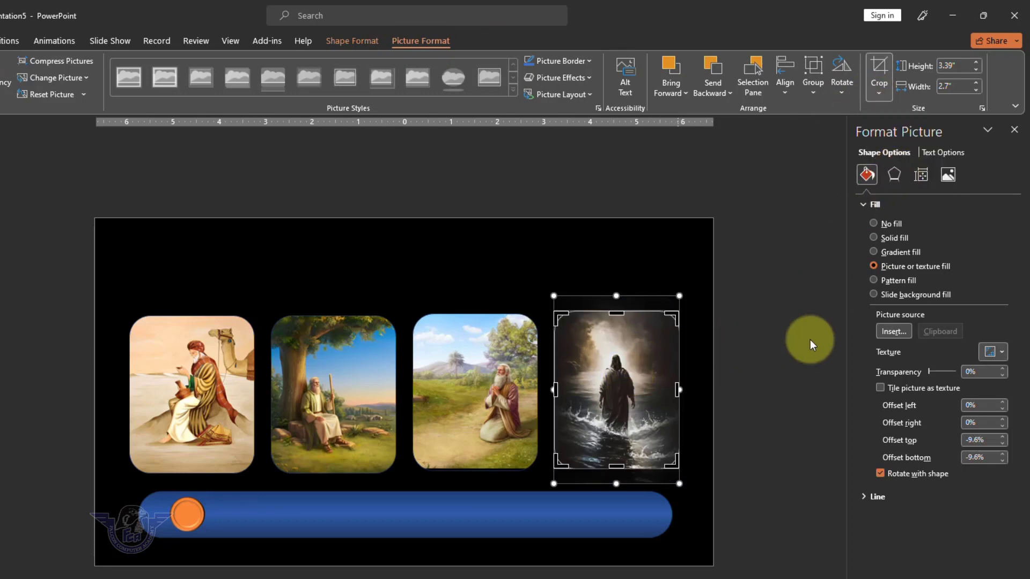
pyautogui.click(878, 72)
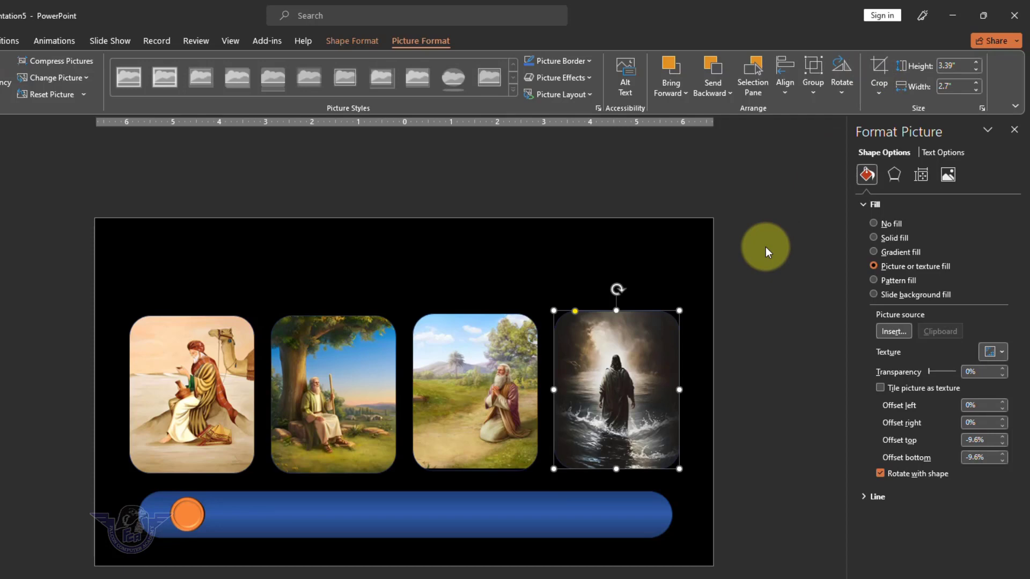
# - Set the picture fill transparency of the second, third and fourth pictures together to 75%
pyautogui.click(354, 417)
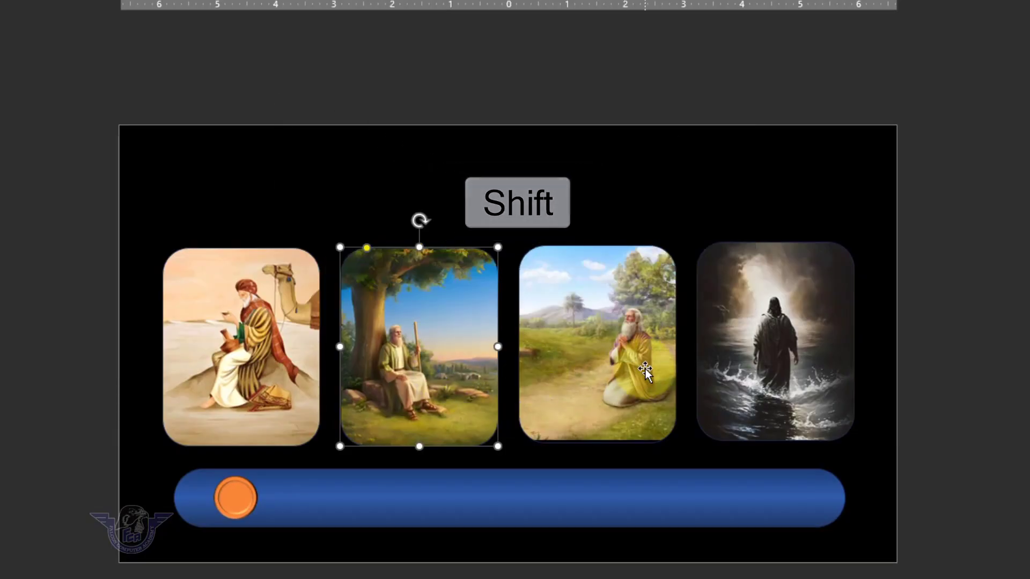
pyautogui.keyDown('shift'); pyautogui.click(646, 371); pyautogui.keyUp('shift')
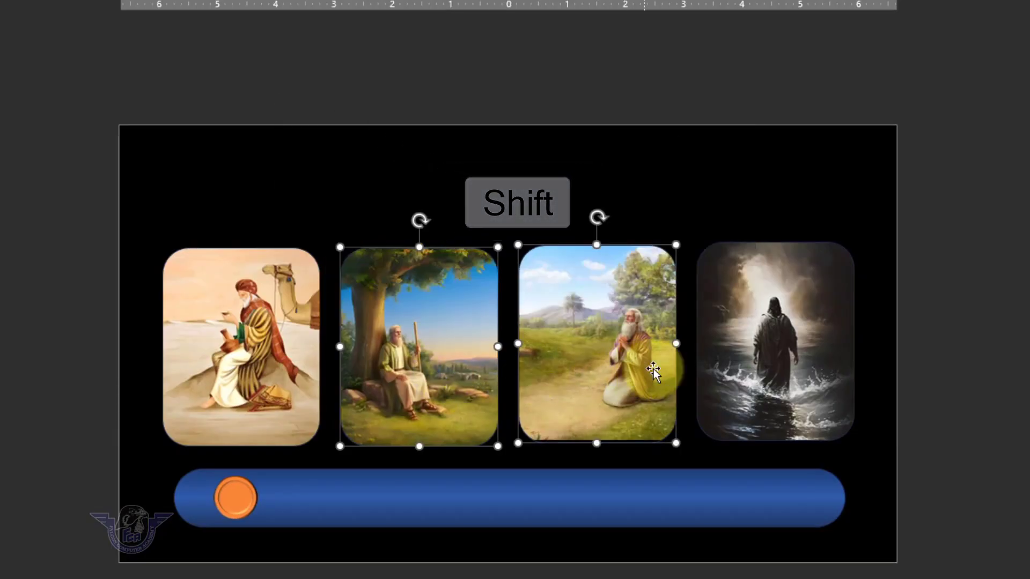
pyautogui.keyDown('shift'); pyautogui.click(791, 362); pyautogui.keyUp('shift')
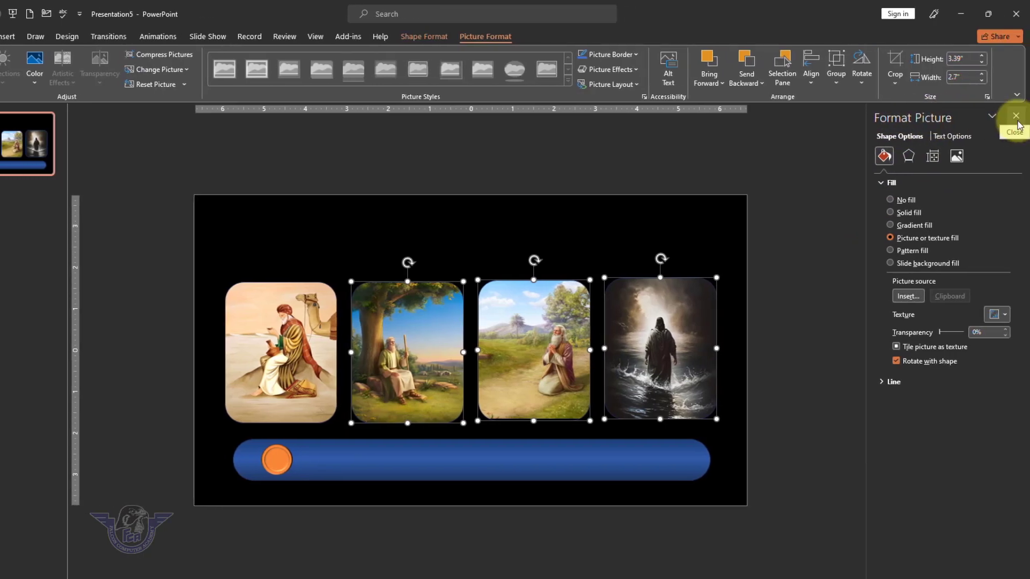
pyautogui.click(1016, 117)
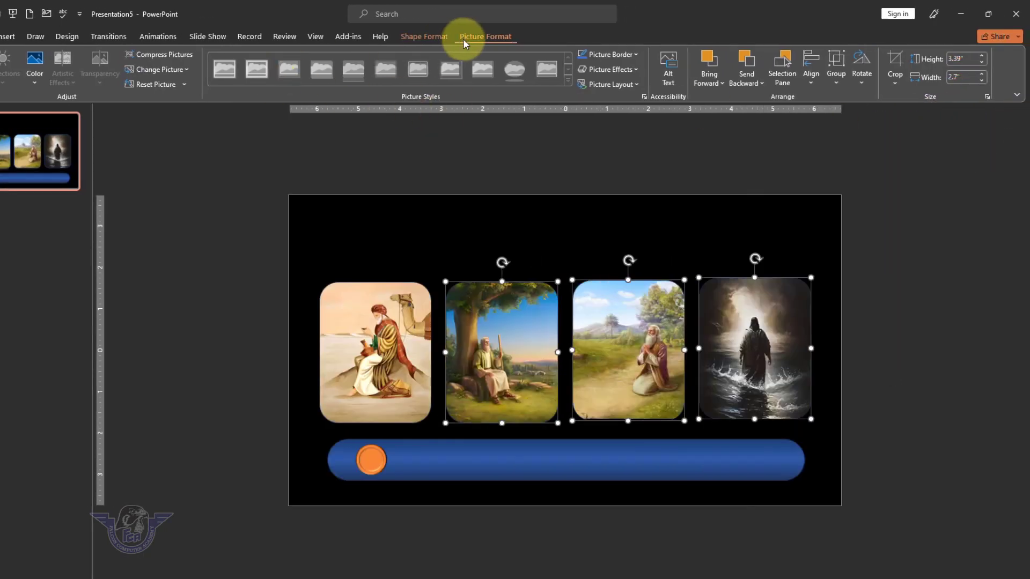
pyautogui.click(436, 38)
pyautogui.click(384, 56)
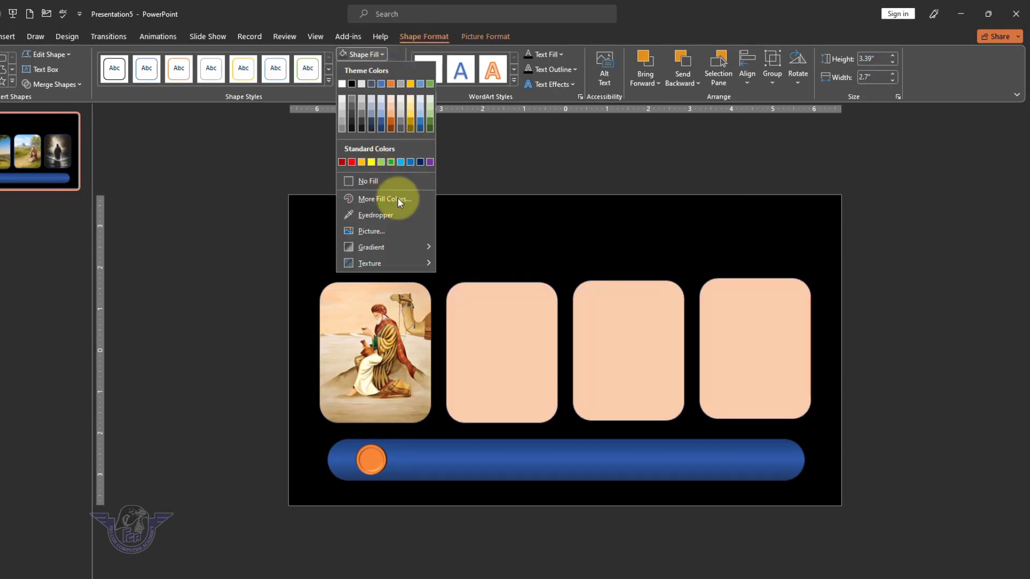
pyautogui.moveTo(394, 247)
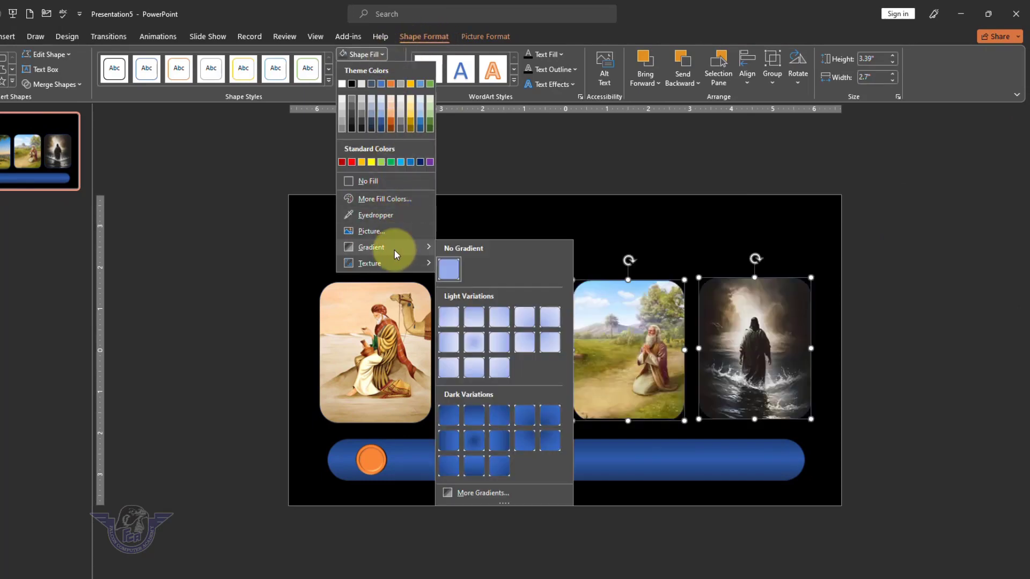
pyautogui.click(483, 492)
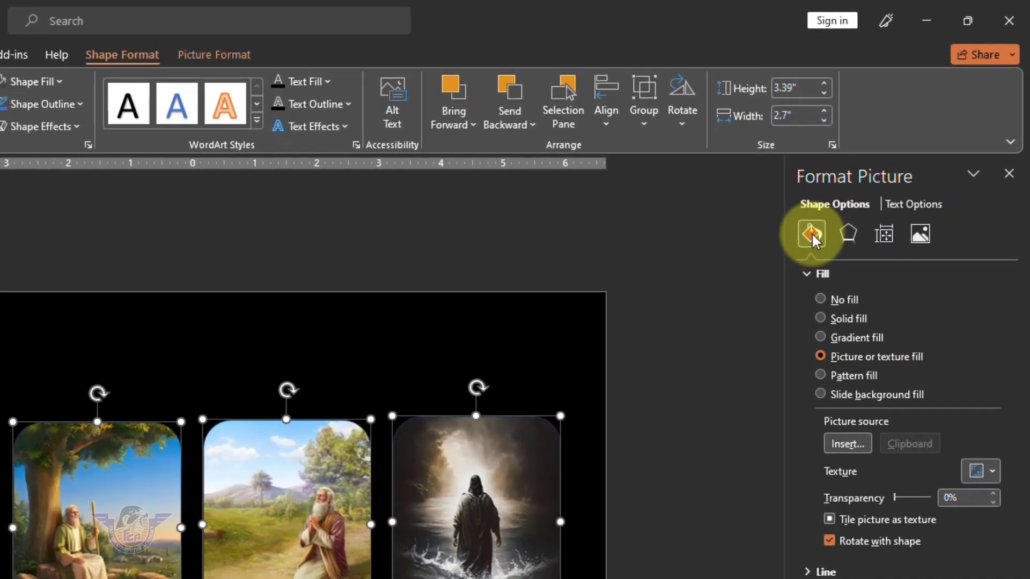
pyautogui.click(979, 499)
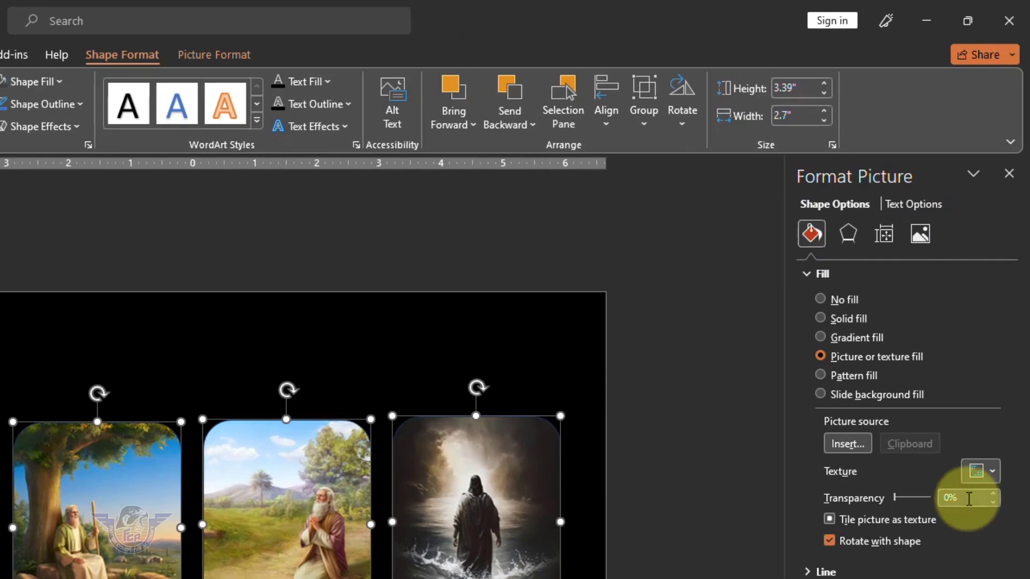
pyautogui.write('75')
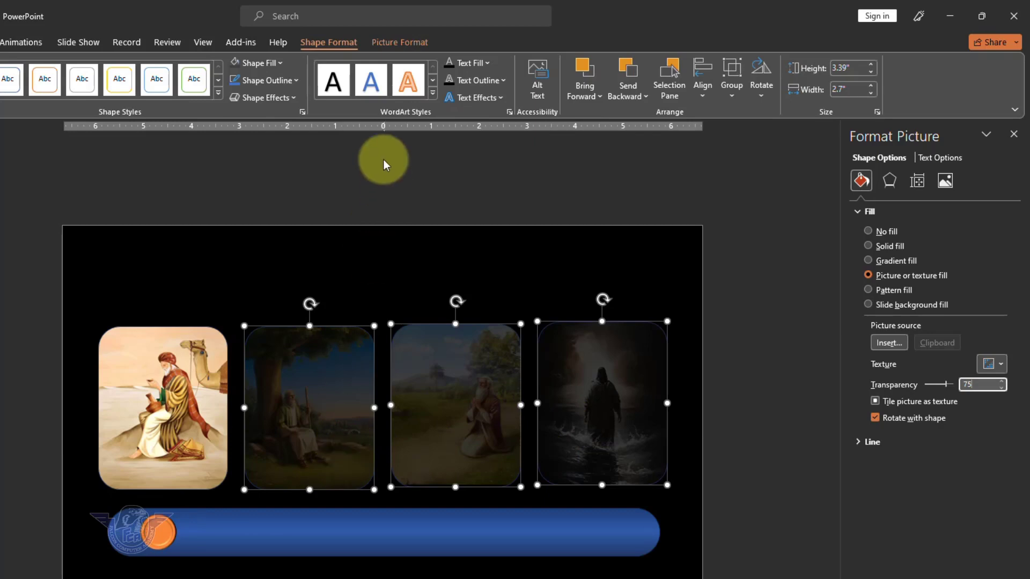
# - Recolor the second, third and fourth pictures with the dark gray variation from the second Recolor row
pyautogui.click(415, 41)
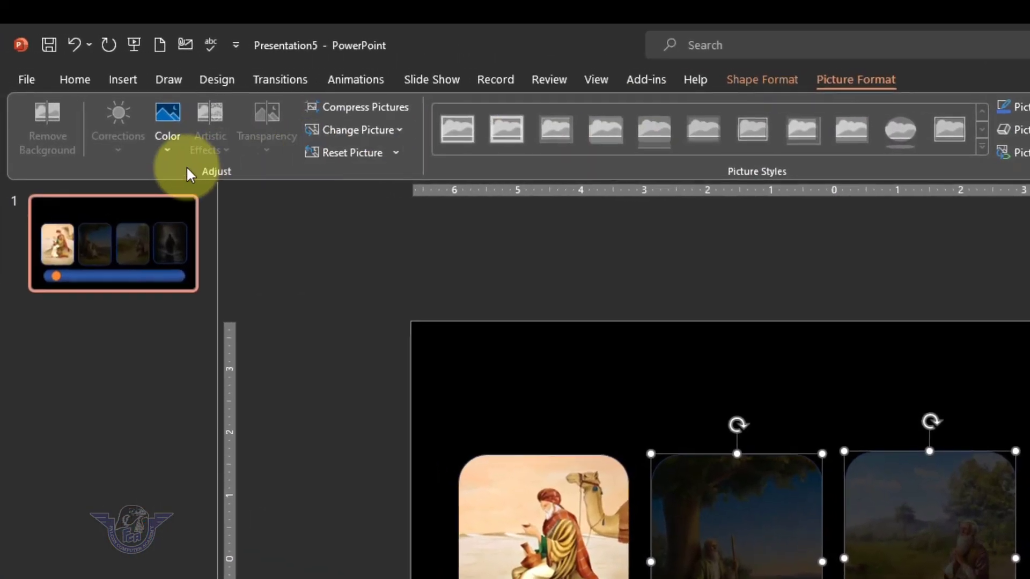
pyautogui.click(166, 153)
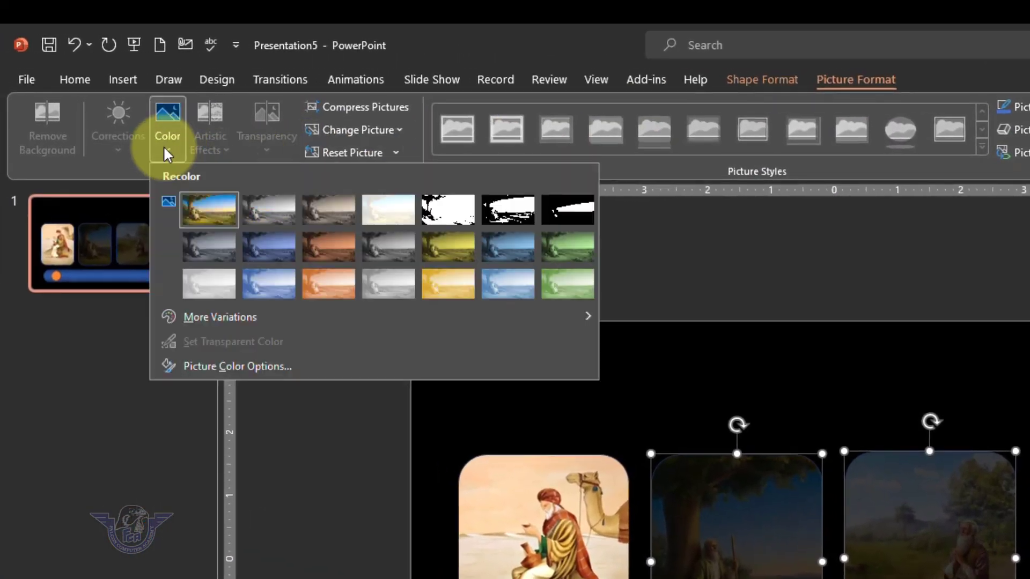
pyautogui.click(377, 248)
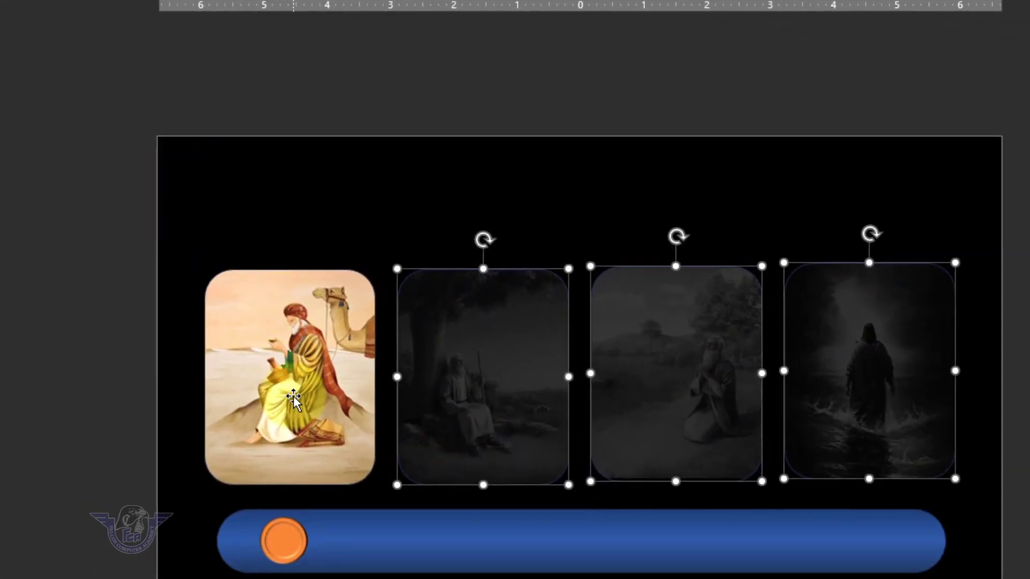
# - Duplicate slide 1 to create a second slide with the same pictures and slider bar
pyautogui.click(293, 400)
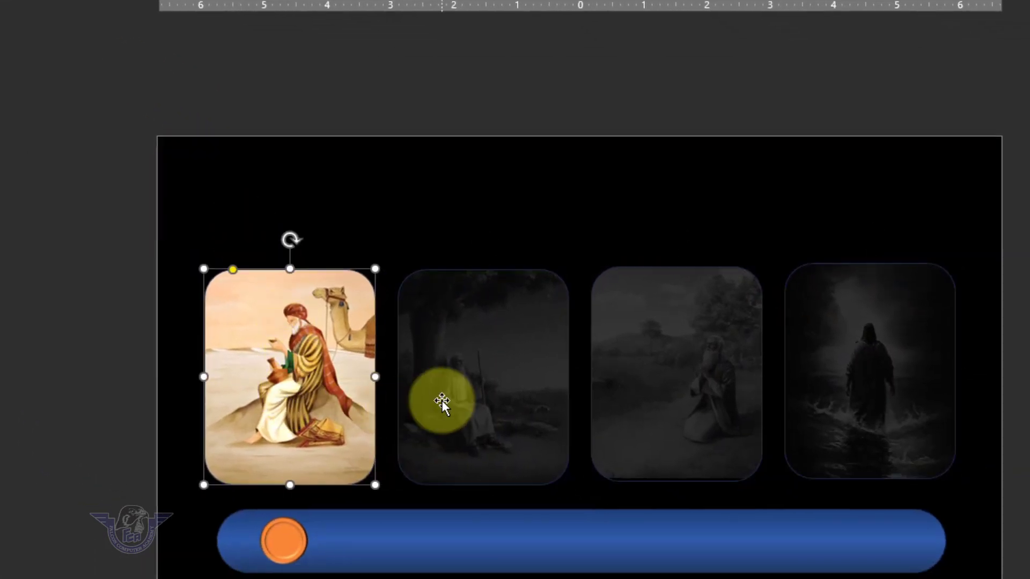
pyautogui.click(283, 541)
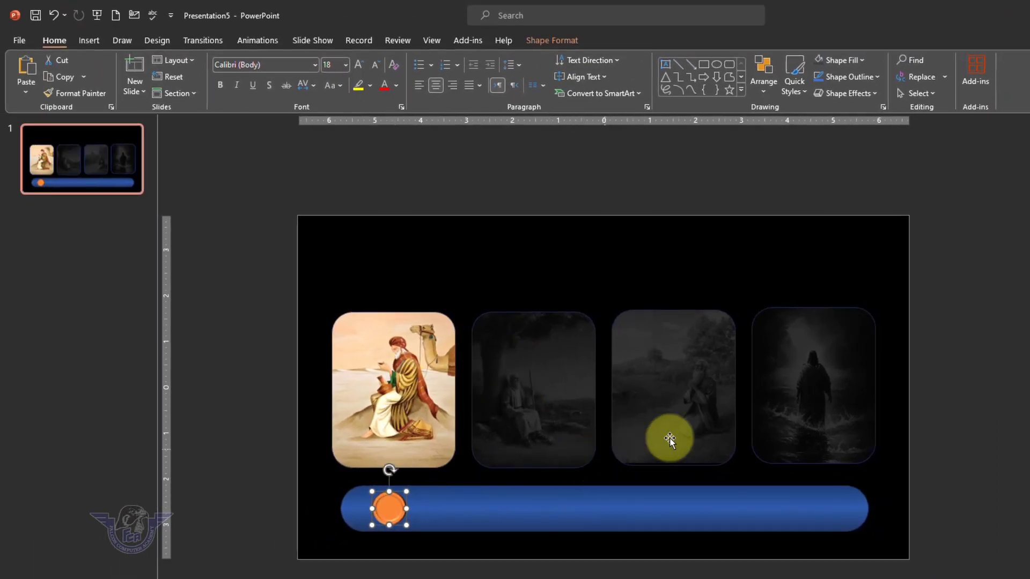
pyautogui.click(94, 161)
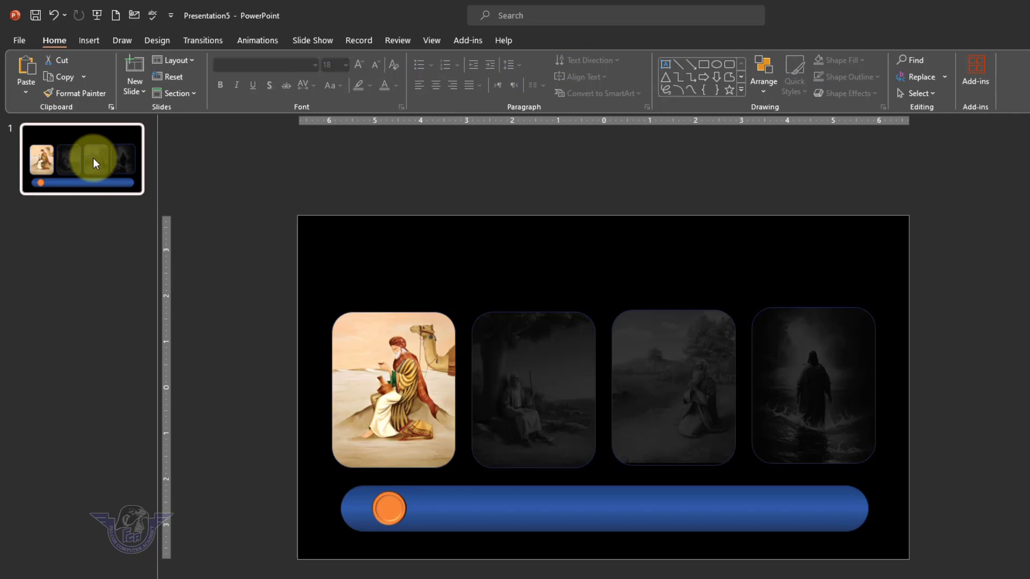
pyautogui.hotkey('ctrl', 'd')
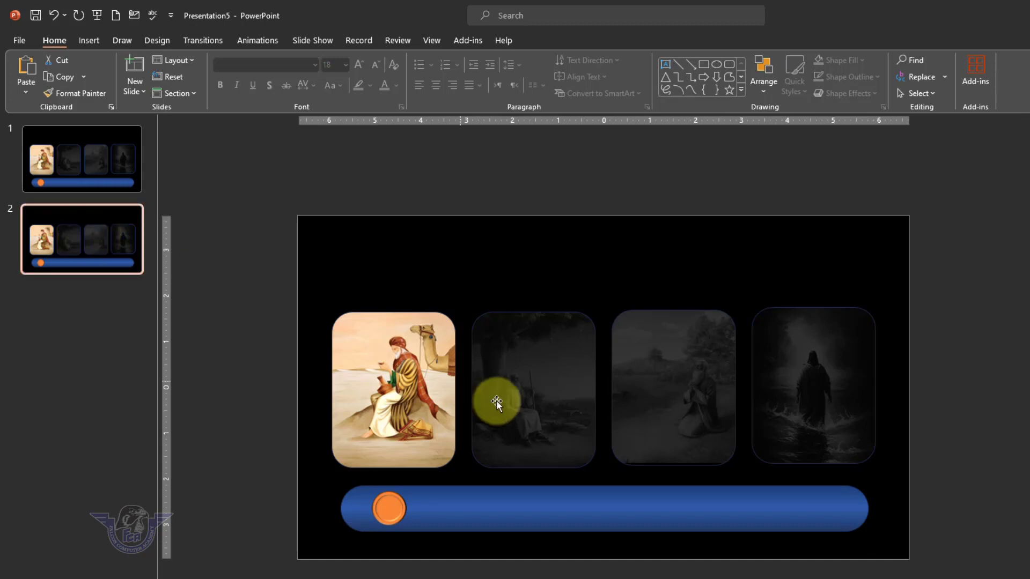
# - On slide 2, set the second picture's transparency to 0% and the first picture's transparency to 75%
pyautogui.click(526, 405)
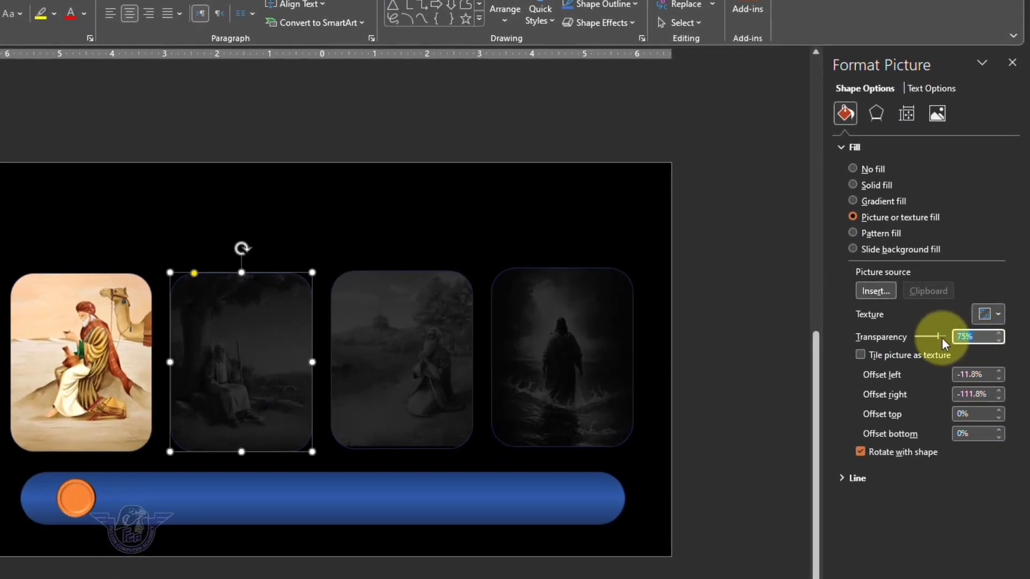
pyautogui.moveTo(928, 343); pyautogui.dragTo(912, 339)
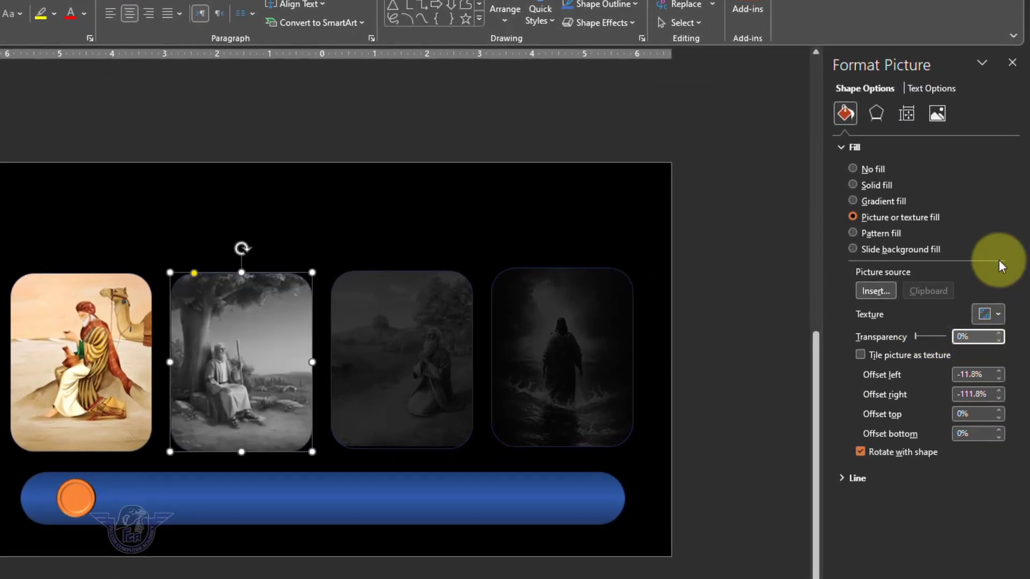
pyautogui.click(77, 351)
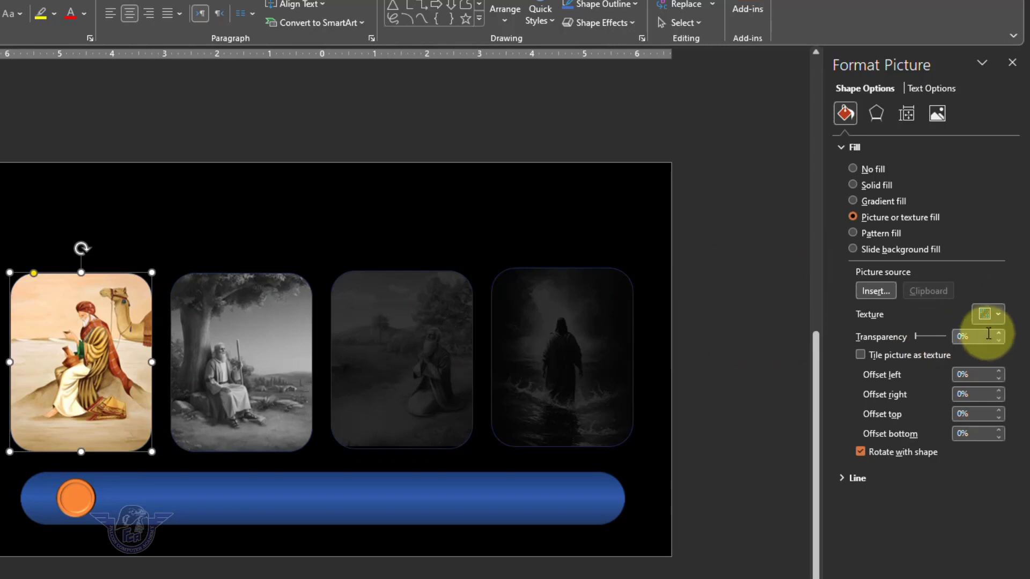
pyautogui.moveTo(989, 334); pyautogui.dragTo(912, 341)
pyautogui.write('75')
pyautogui.press('Return')
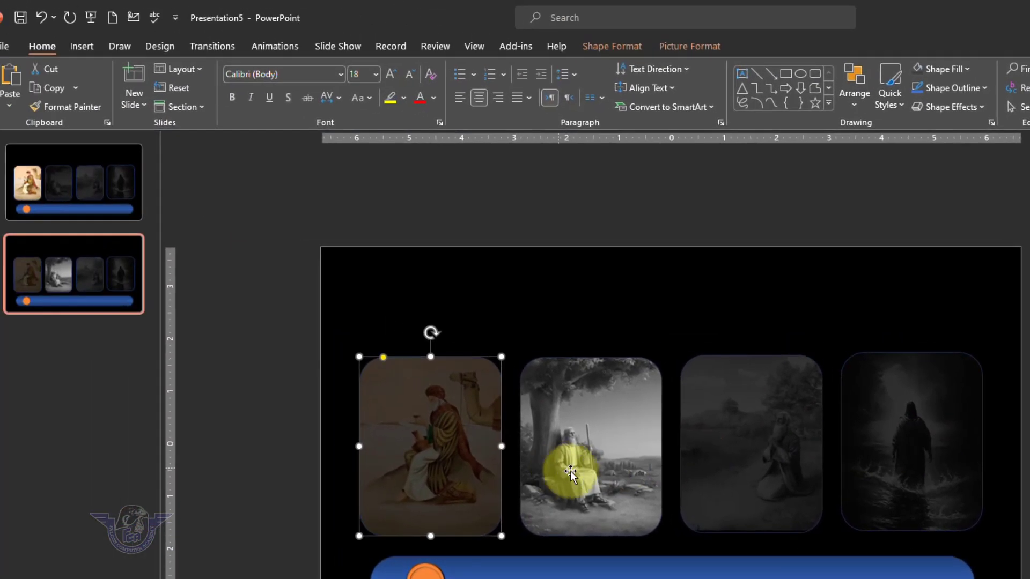
# - On slide 2, remove the gray recolor from the second picture to restore its original colors
pyautogui.click(460, 446)
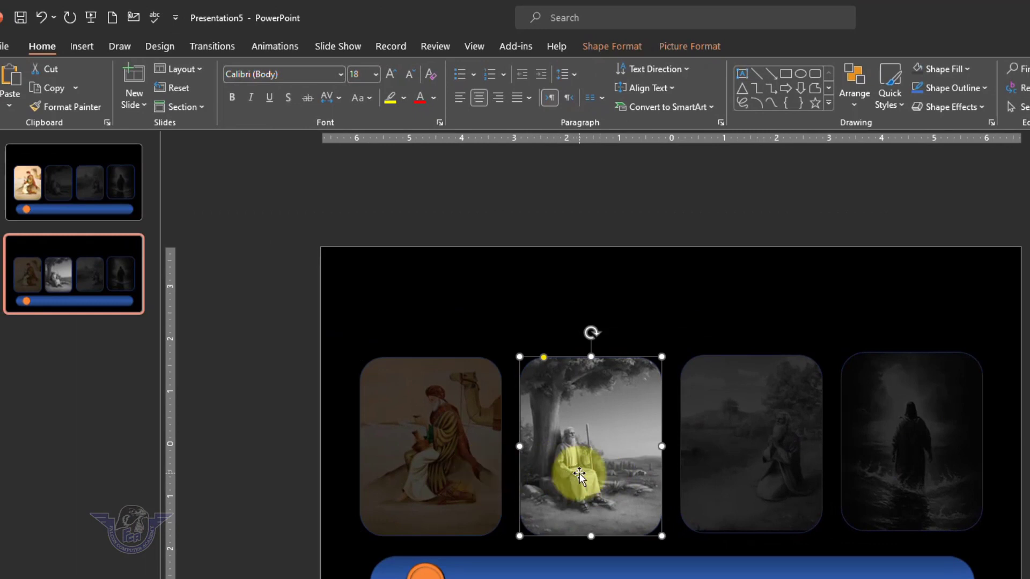
pyautogui.click(464, 478)
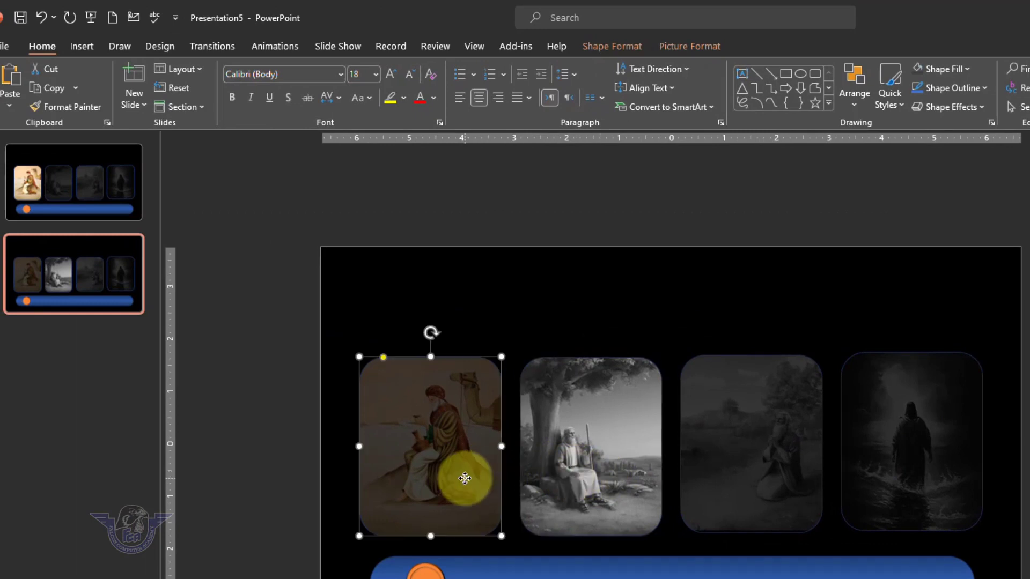
pyautogui.click(572, 478)
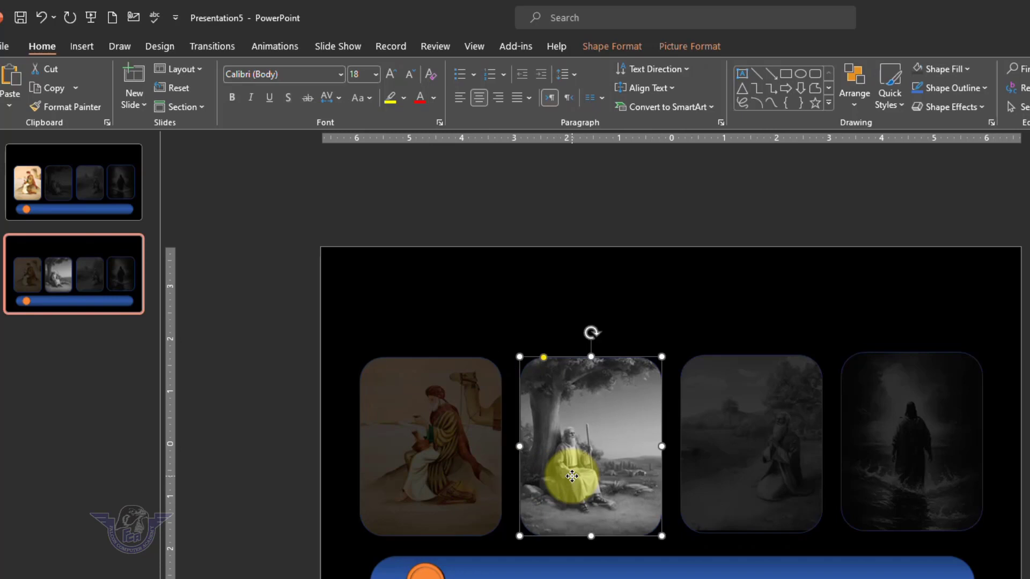
pyautogui.click(689, 48)
pyautogui.click(120, 101)
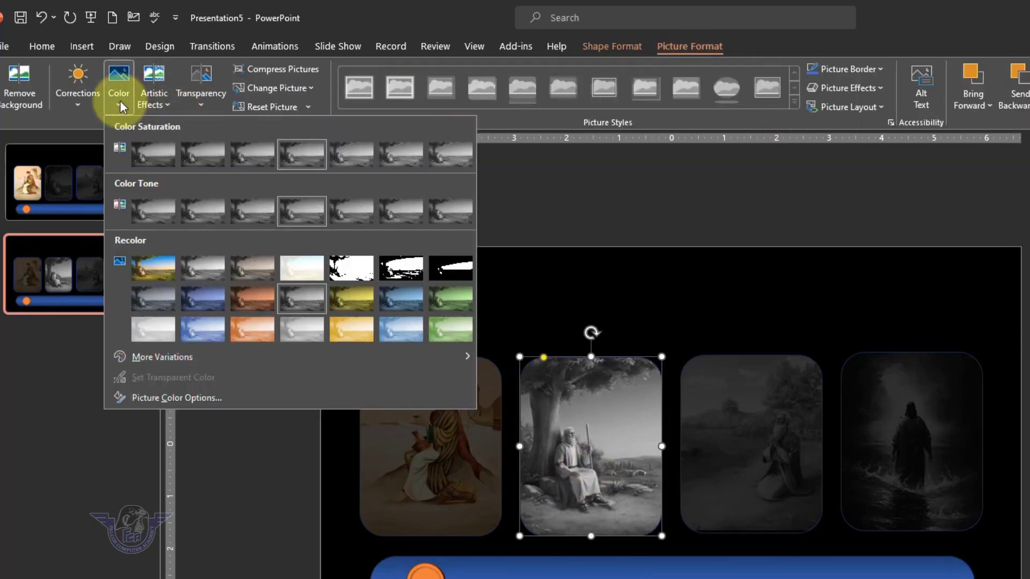
pyautogui.click(153, 264)
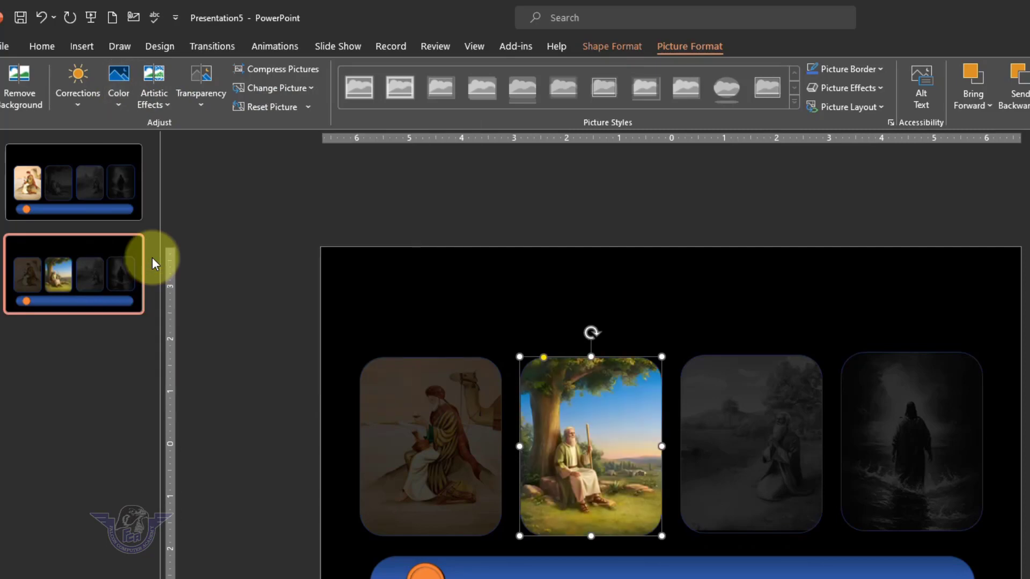
# - Recolor the first picture on slide 2 to gray
pyautogui.click(401, 446)
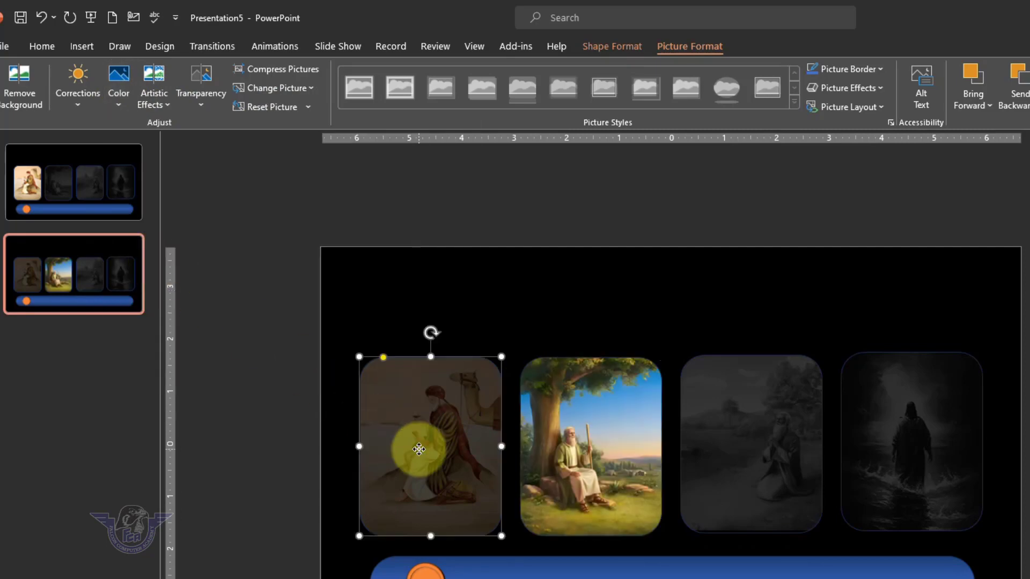
pyautogui.click(117, 97)
pyautogui.click(268, 365)
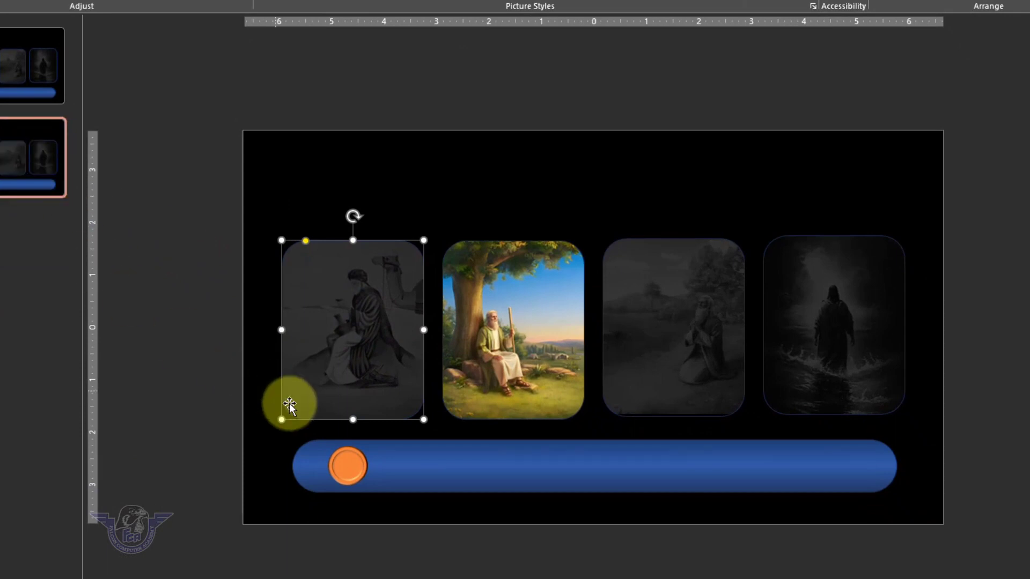
pyautogui.click(353, 465)
pyautogui.click(495, 465)
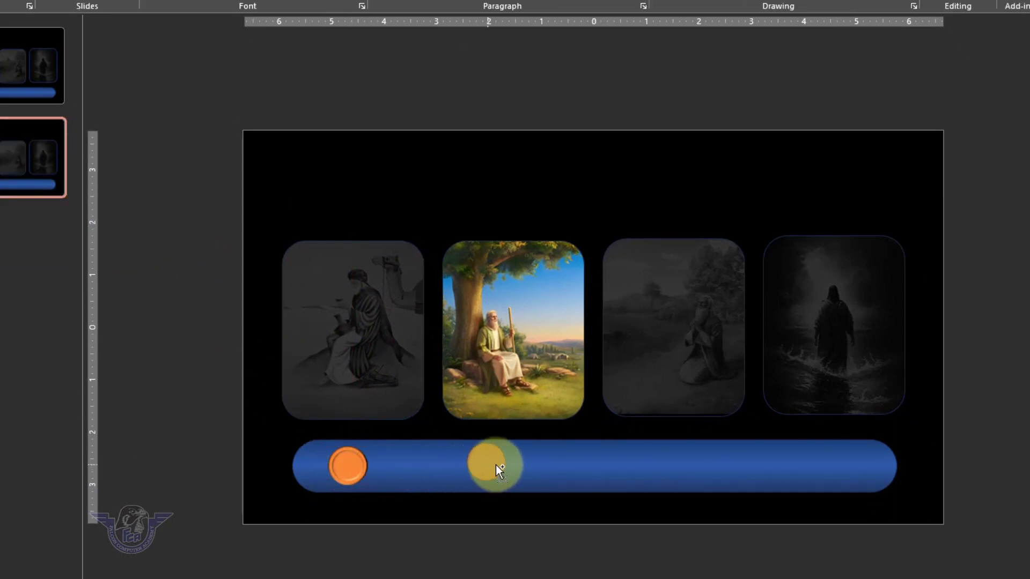
pyautogui.moveTo(514, 469); pyautogui.dragTo(514, 469)
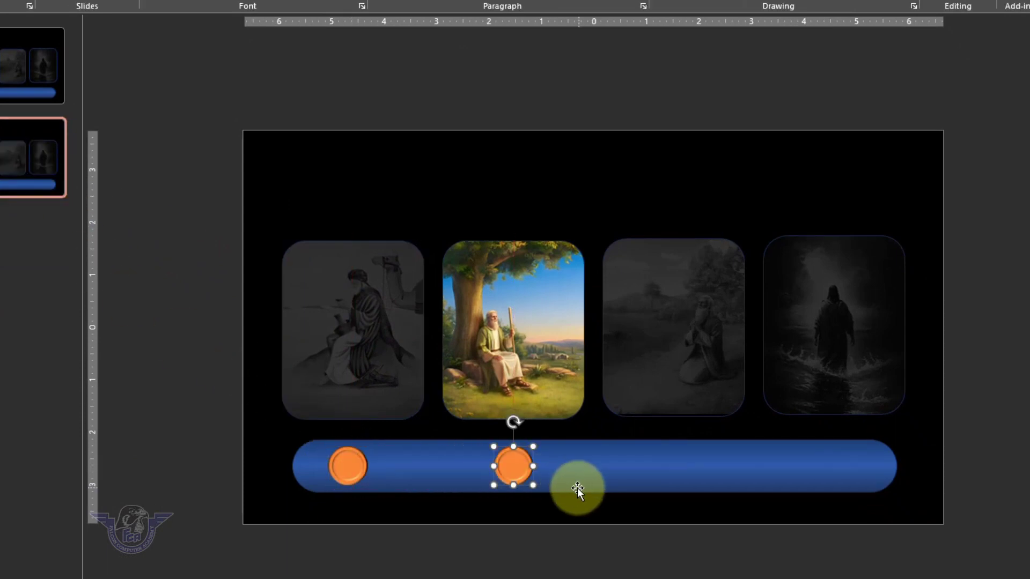
pyautogui.hotkey('ctrl', 'z')
# - Move the orange slider knob along the blue bar to beneath the second picture and duplicate slide 2
pyautogui.moveTo(353, 469); pyautogui.dragTo(522, 469)
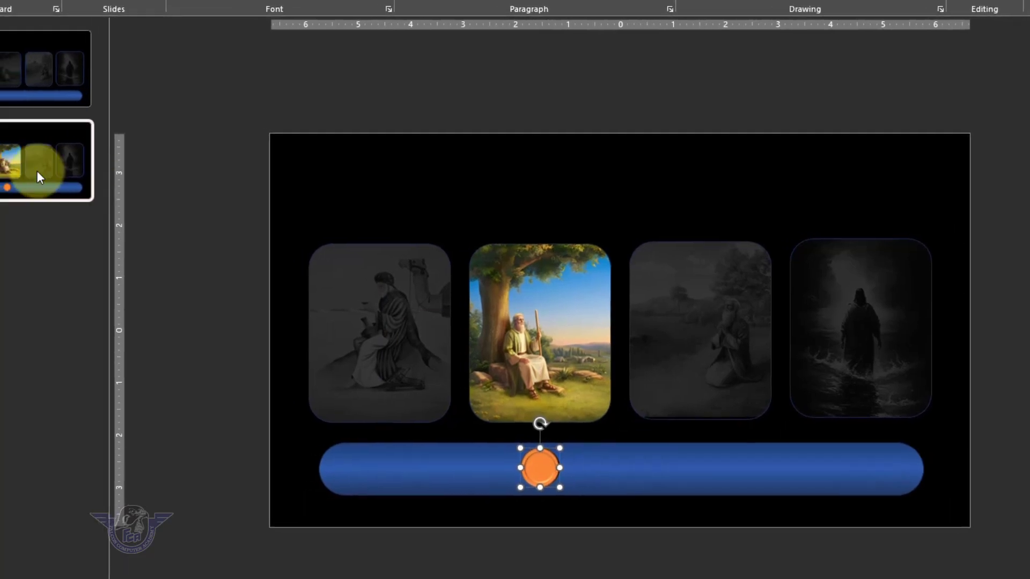
pyautogui.click(7, 165)
pyautogui.hotkey('ctrl', 'd')
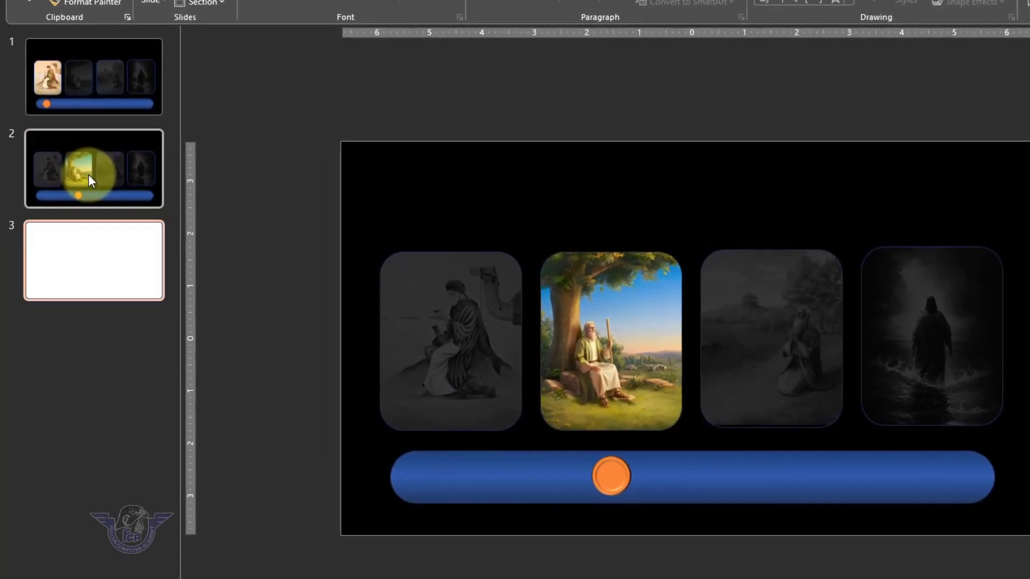
# - On slide 3, set the third picture's fill transparency to 0%
pyautogui.click(755, 395)
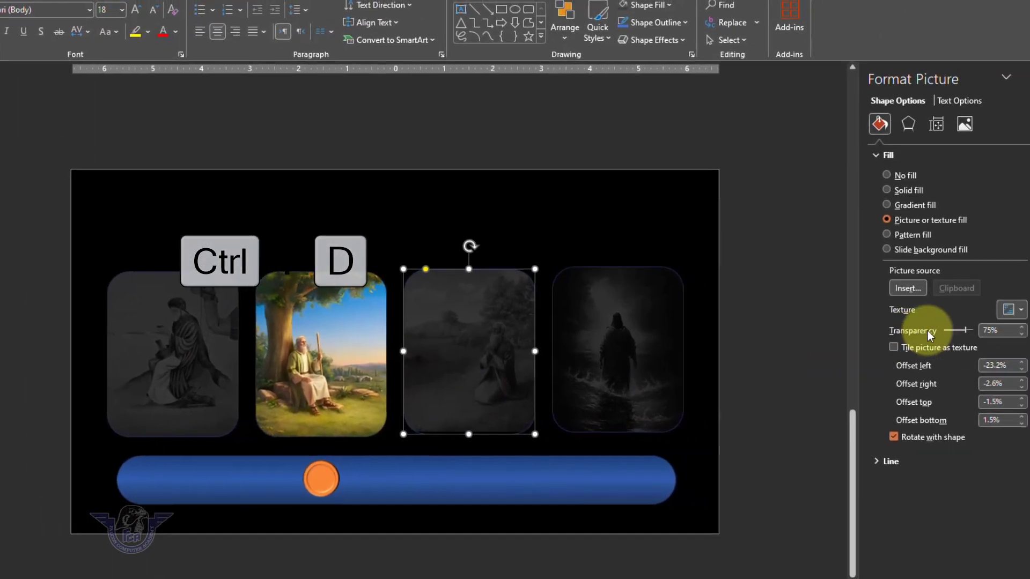
pyautogui.click(981, 331)
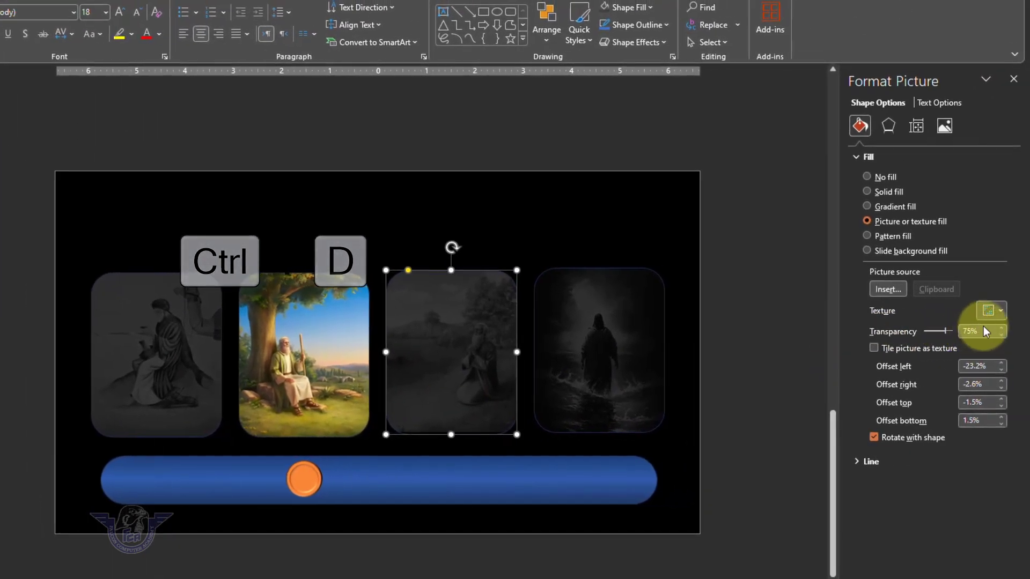
pyautogui.write('0')
pyautogui.press('Return')
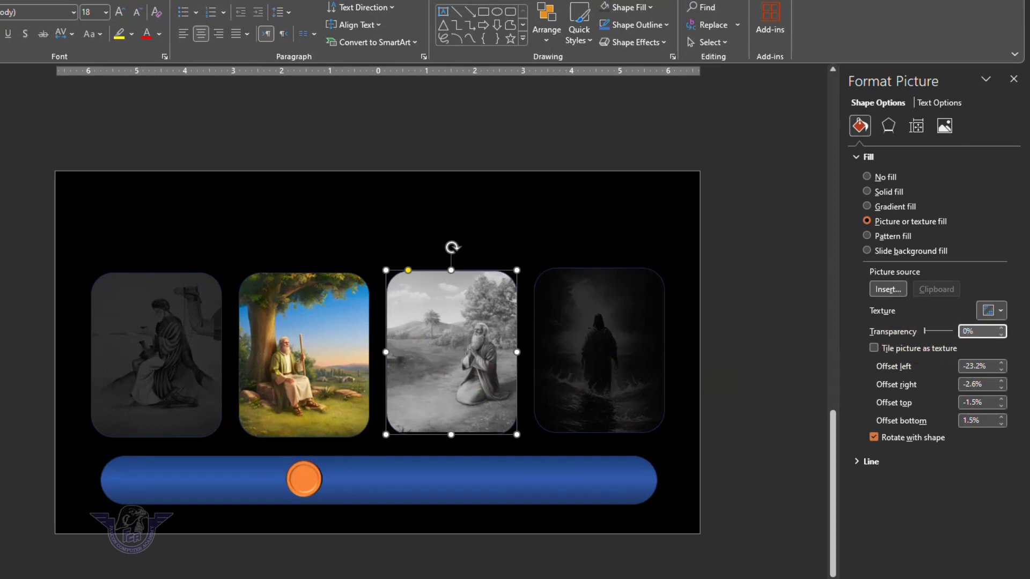
# - Remove the gray recolor from the third picture on slide 3 to restore its original colors
pyautogui.click(485, 7)
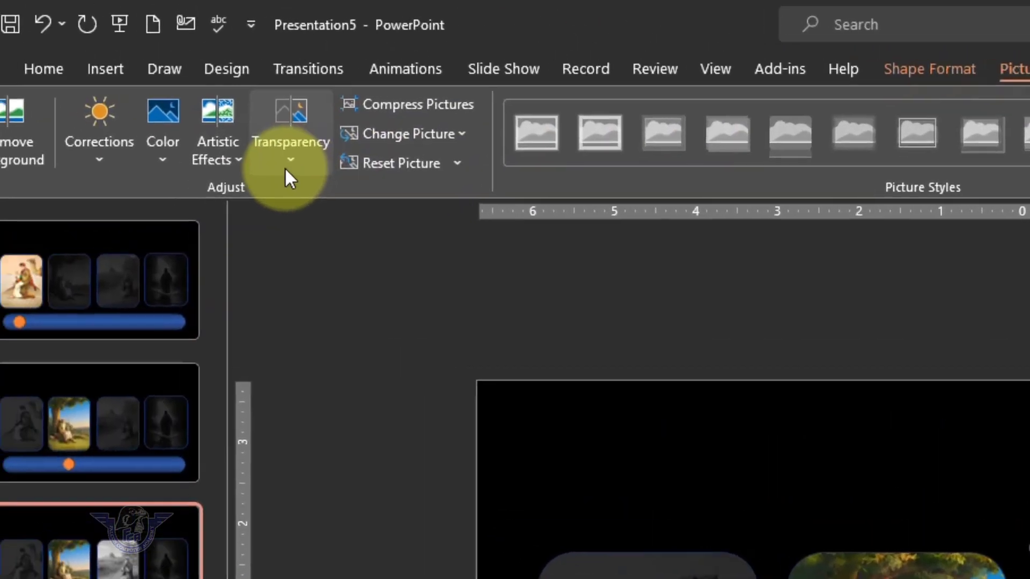
pyautogui.click(315, 156)
pyautogui.click(315, 156)
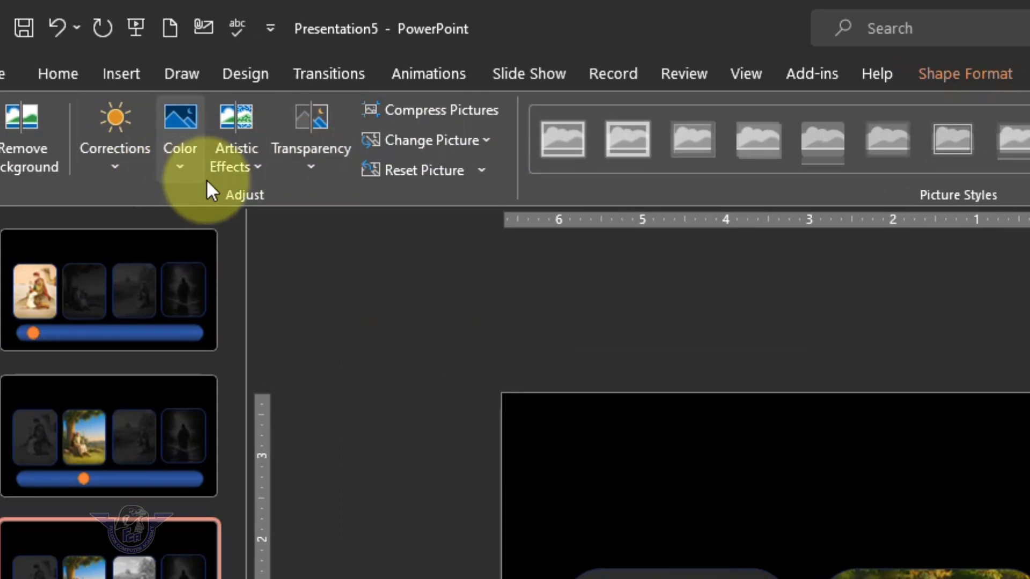
pyautogui.click(185, 167)
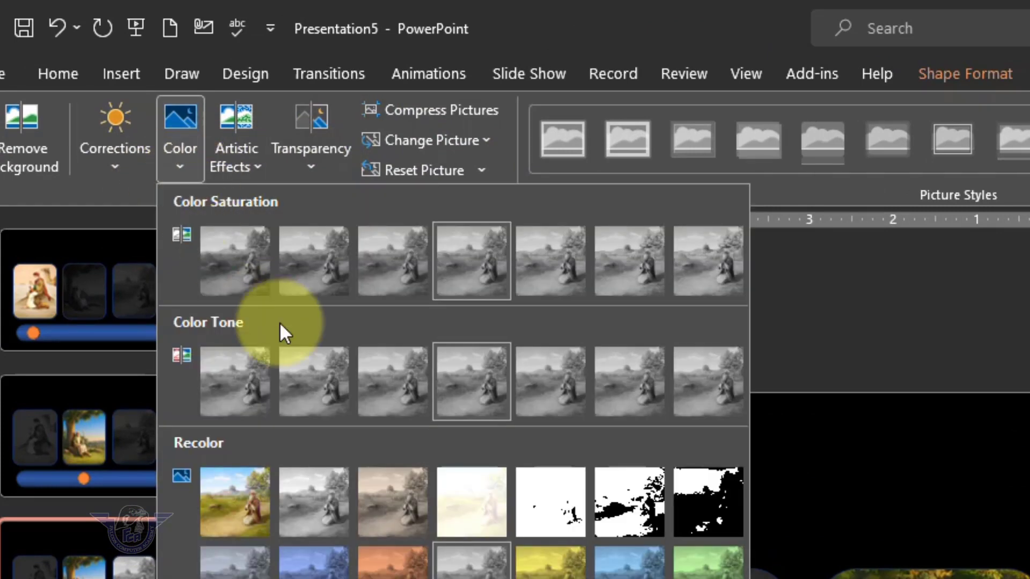
pyautogui.click(236, 497)
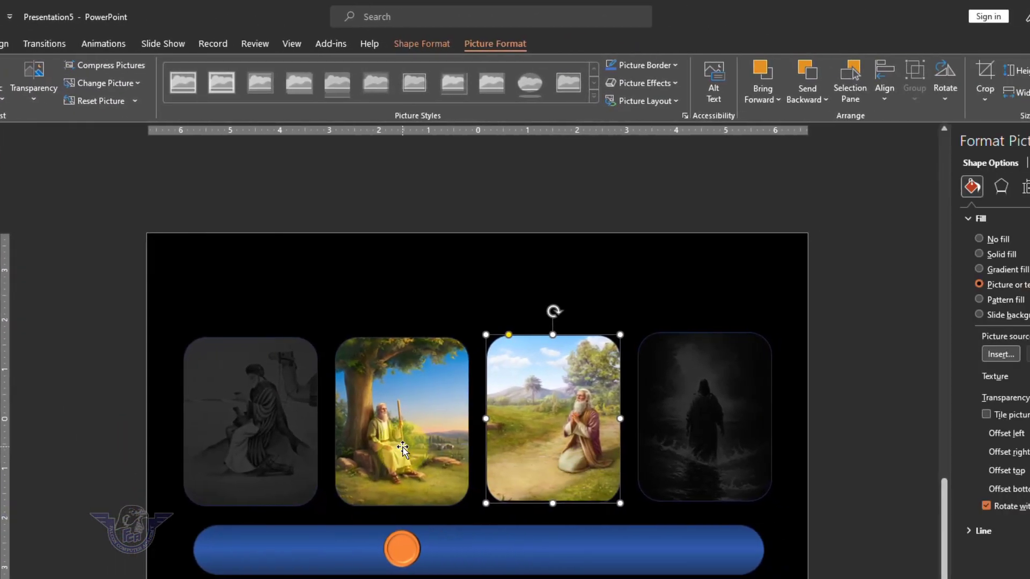
# - Recolor the second picture on slide 3 with Grayscale and set its transparency to 75%
pyautogui.click(550, 445)
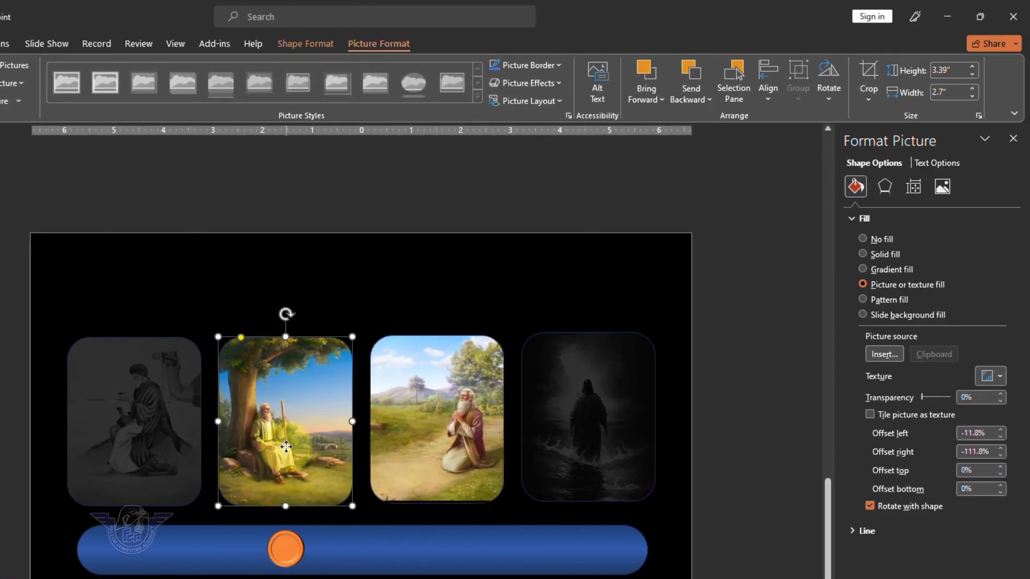
pyautogui.click(37, 78)
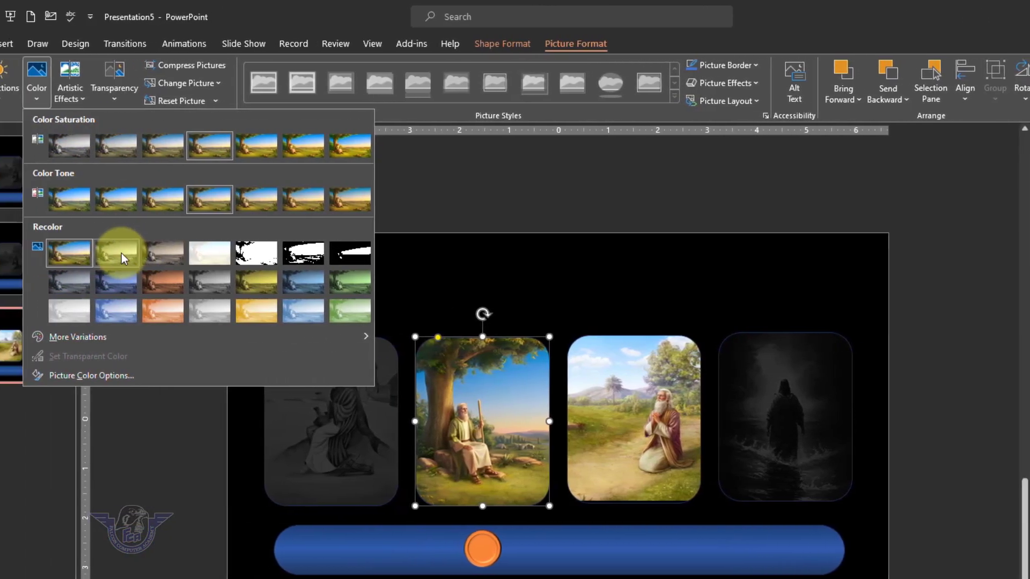
pyautogui.click(122, 254)
pyautogui.click(969, 397)
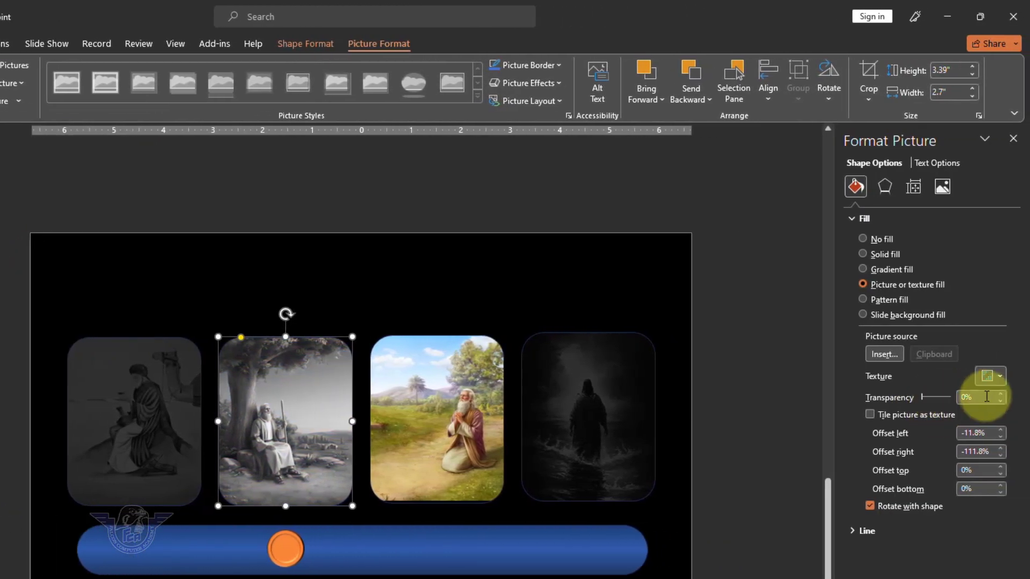
pyautogui.write('75')
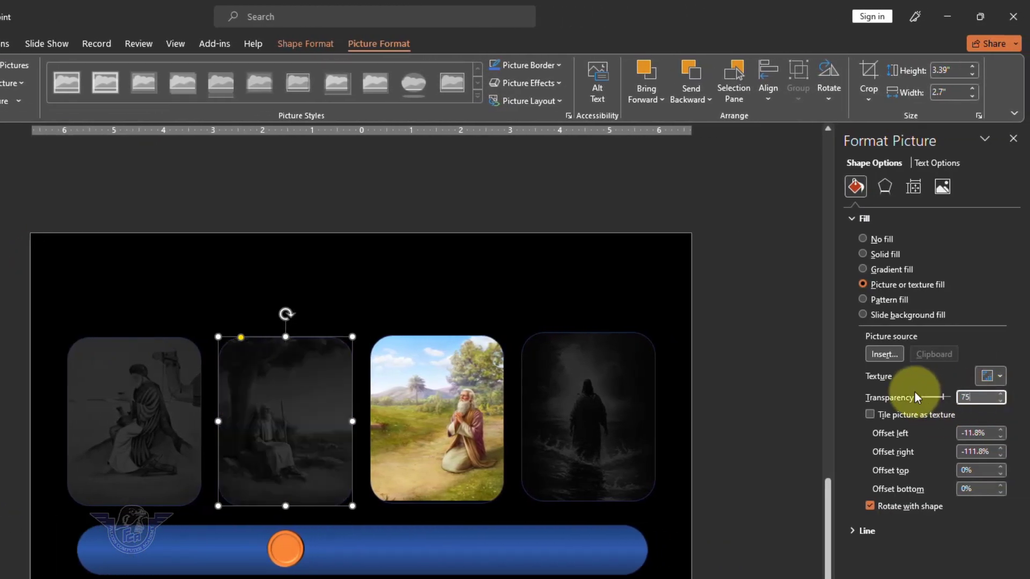
pyautogui.press('Return')
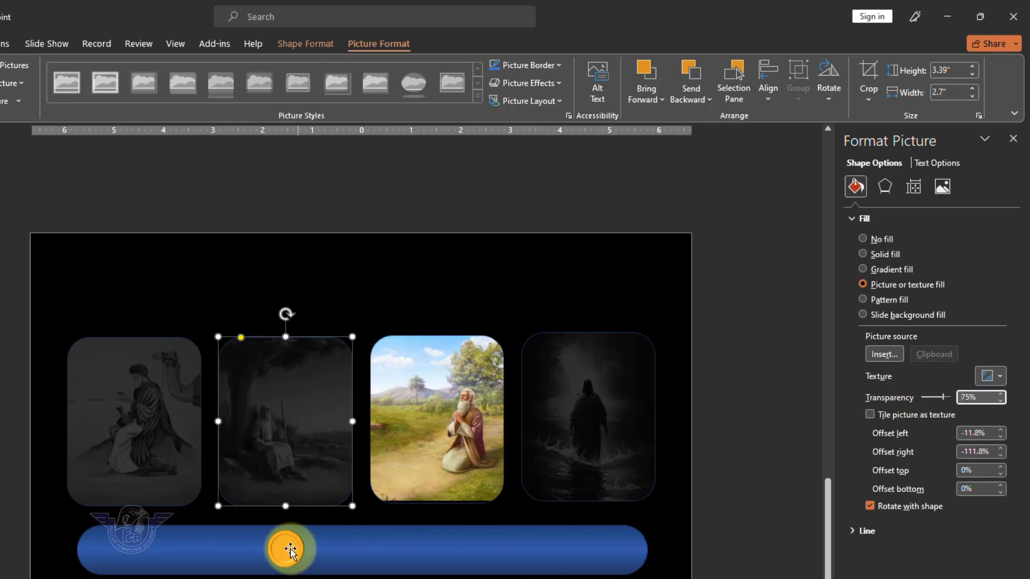
# - Move the orange slider knob beneath the third picture and duplicate slide 3
pyautogui.moveTo(285, 550); pyautogui.dragTo(444, 555)
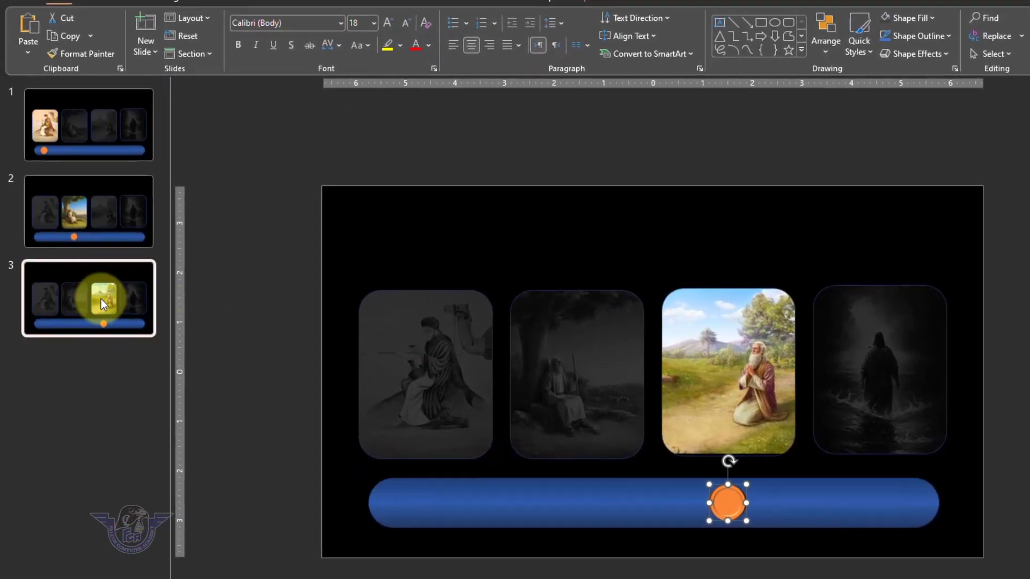
pyautogui.click(101, 299)
pyautogui.hotkey('ctrl', 'd')
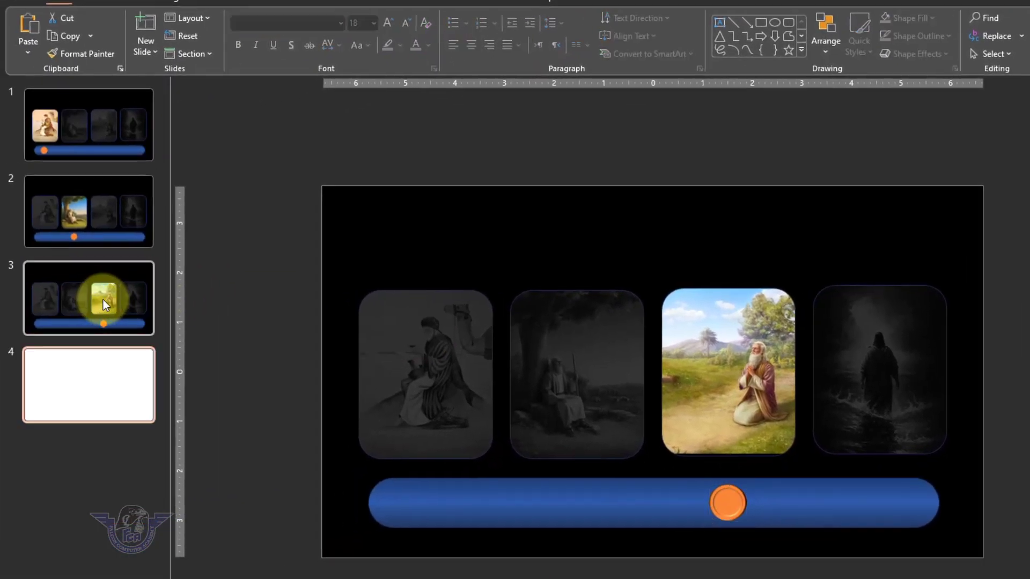
# - On slide 4, set the third picture's transparency to 75% and recolor it with Grayscale
pyautogui.click(740, 424)
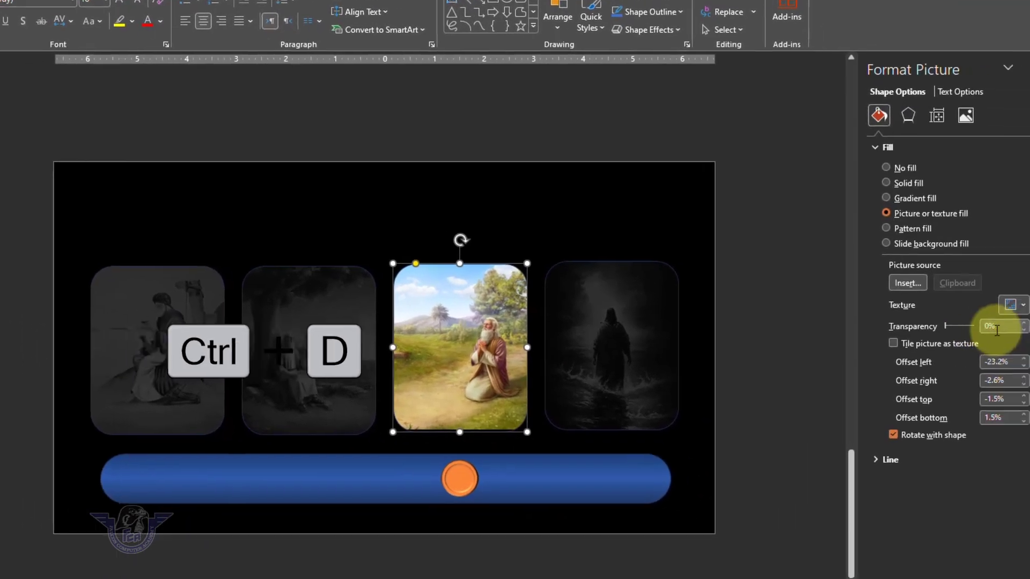
pyautogui.write('75')
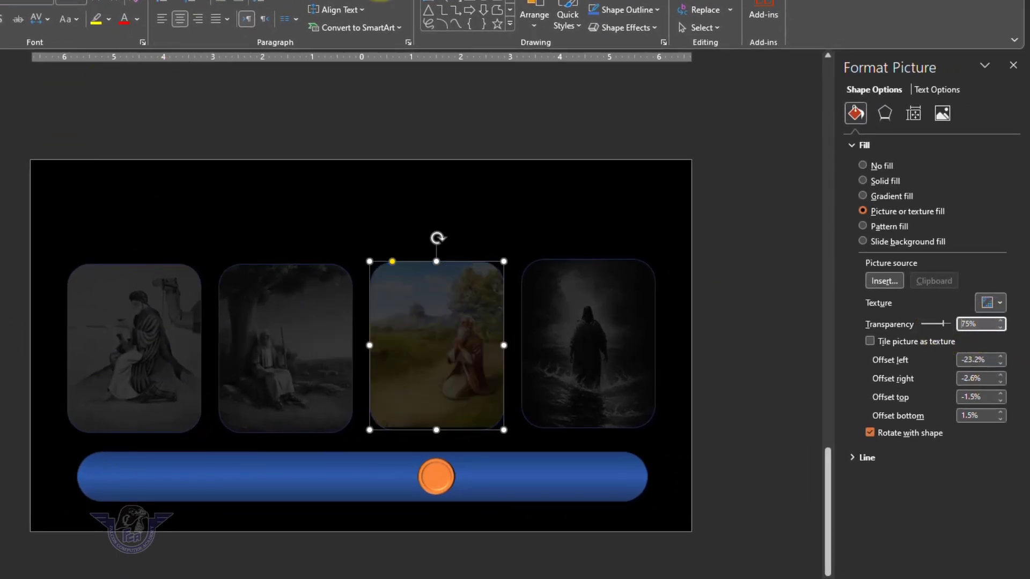
pyautogui.click(982, 64)
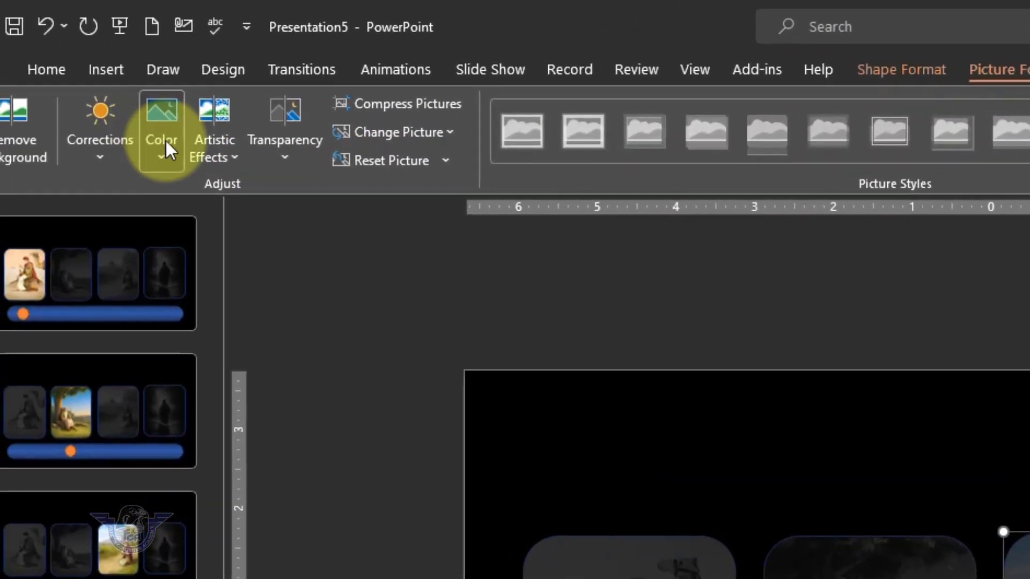
pyautogui.click(148, 136)
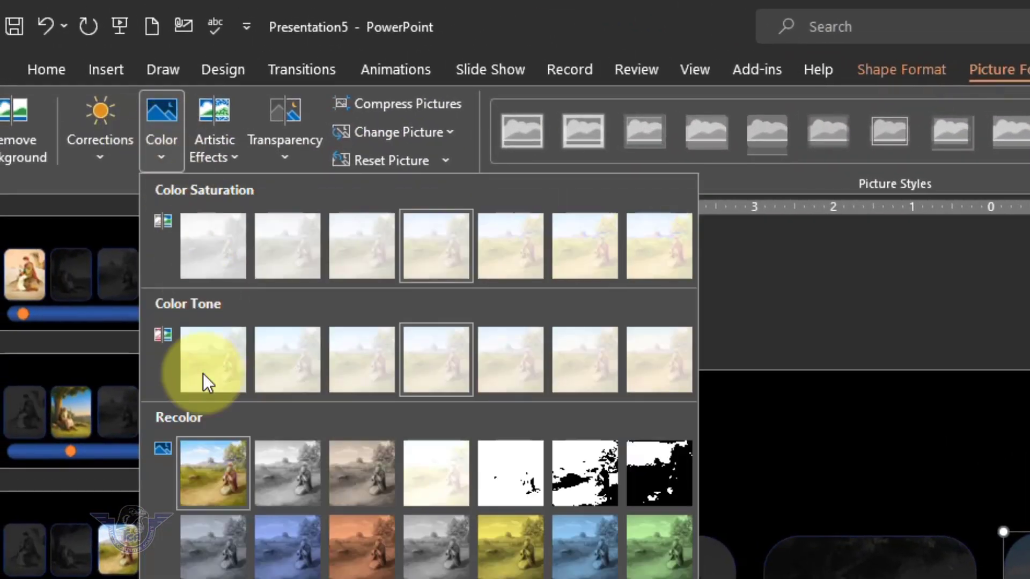
pyautogui.click(290, 480)
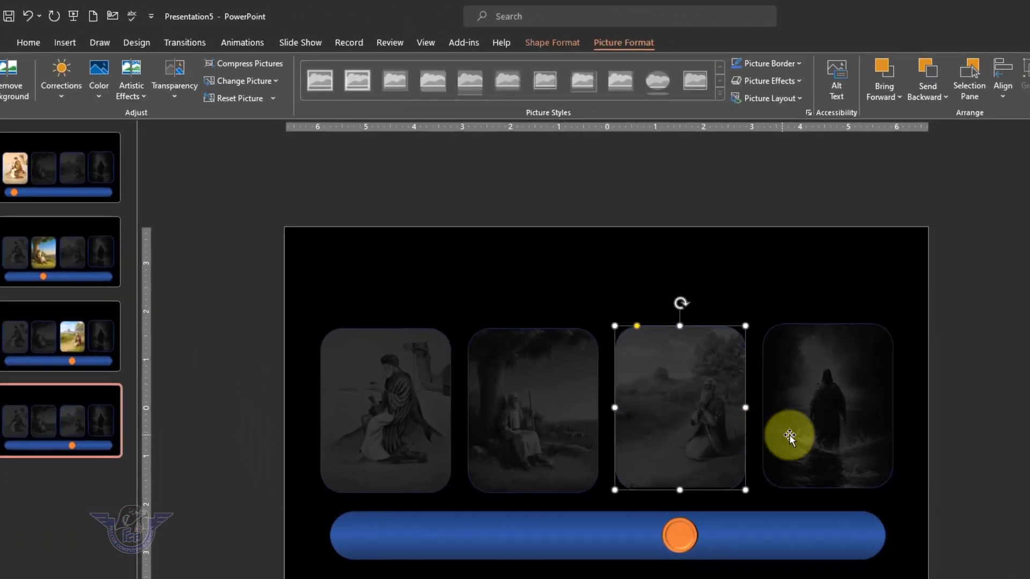
# - Set the fourth picture's fill transparency on slide 4 to 0%
pyautogui.click(790, 435)
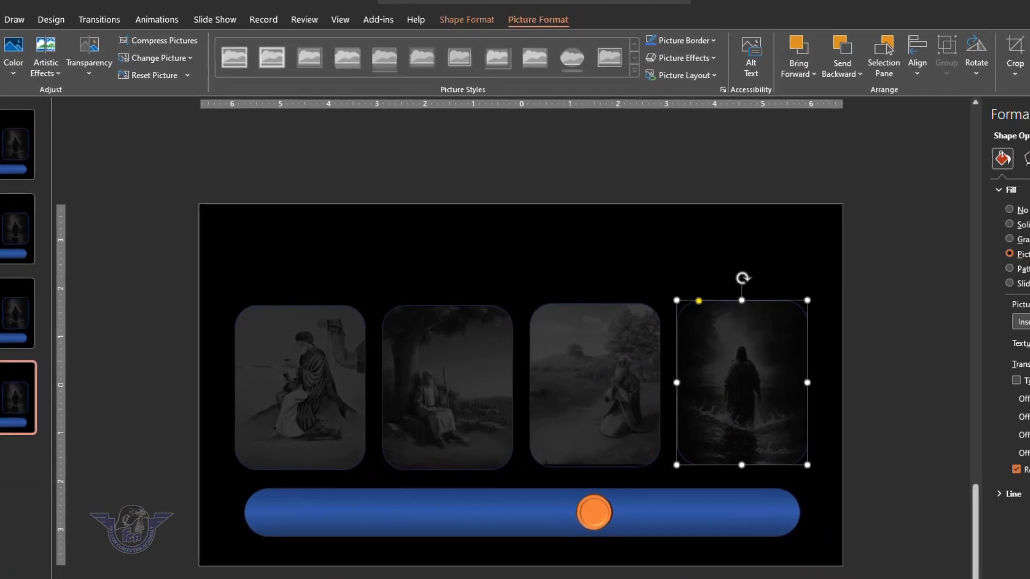
pyautogui.moveTo(1029, 390); pyautogui.dragTo(1029, 389)
pyautogui.write('0')
pyautogui.press('Return')
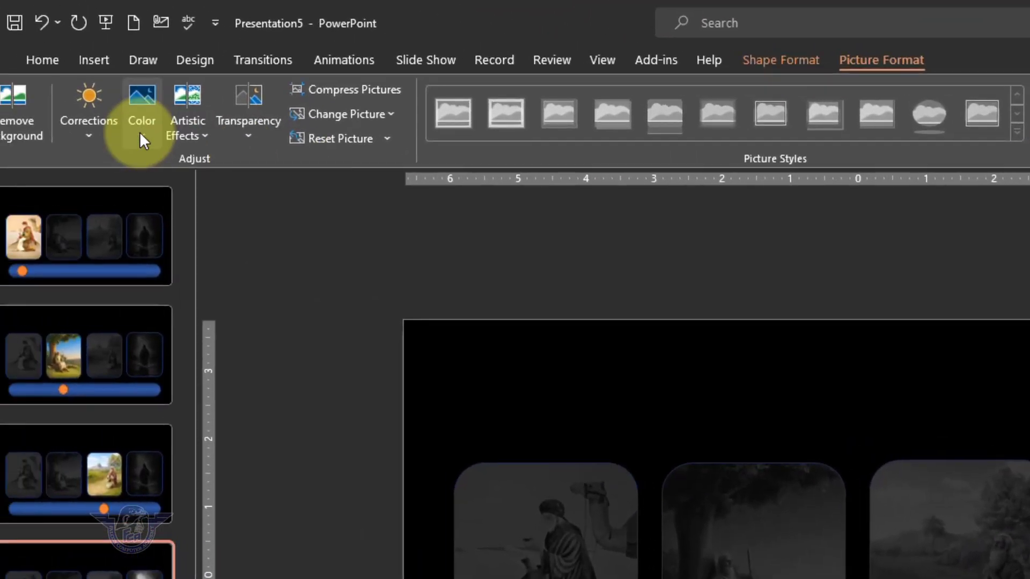
# - Restore the fourth picture's original colors and move the orange slider knob beneath it
pyautogui.click(103, 110)
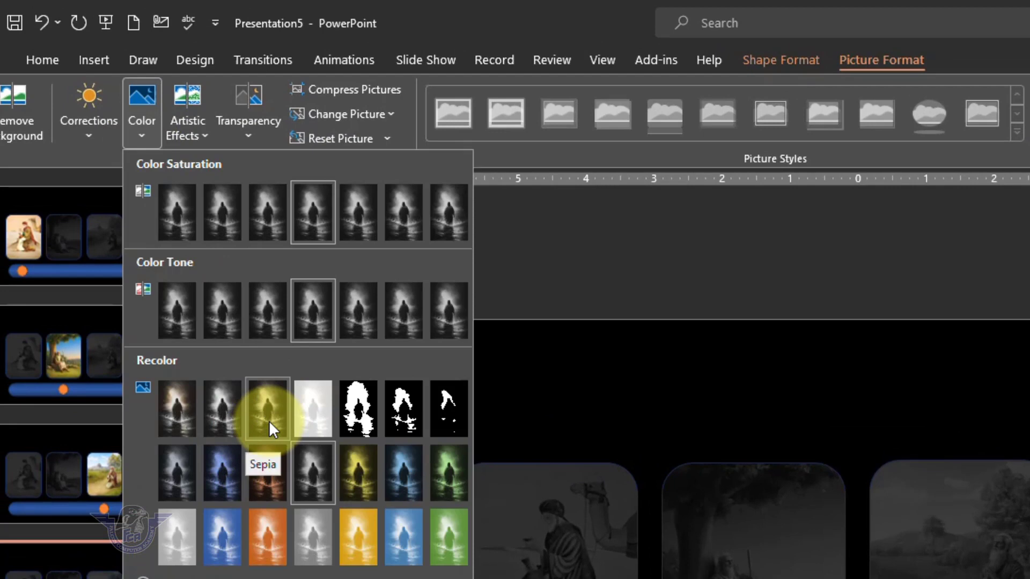
pyautogui.click(181, 408)
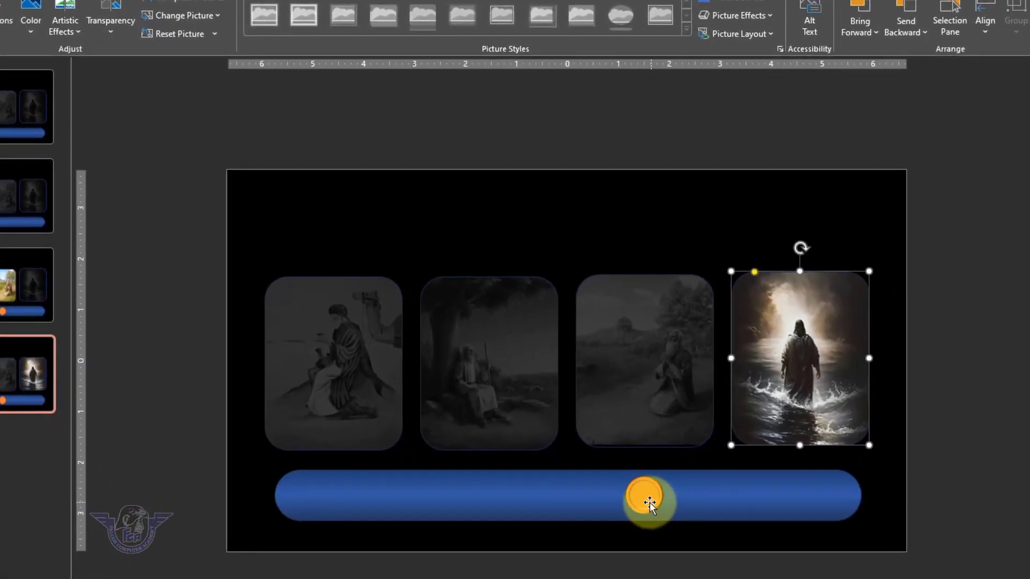
pyautogui.moveTo(671, 522); pyautogui.dragTo(820, 517)
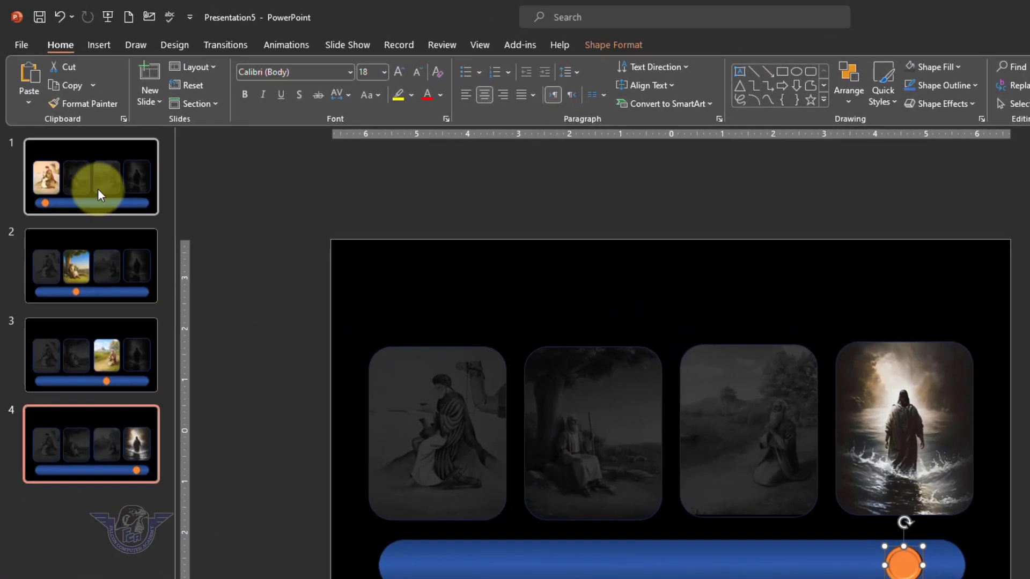
# - Set the Morph transition on slide 1 and apply it to all slides
pyautogui.click(97, 185)
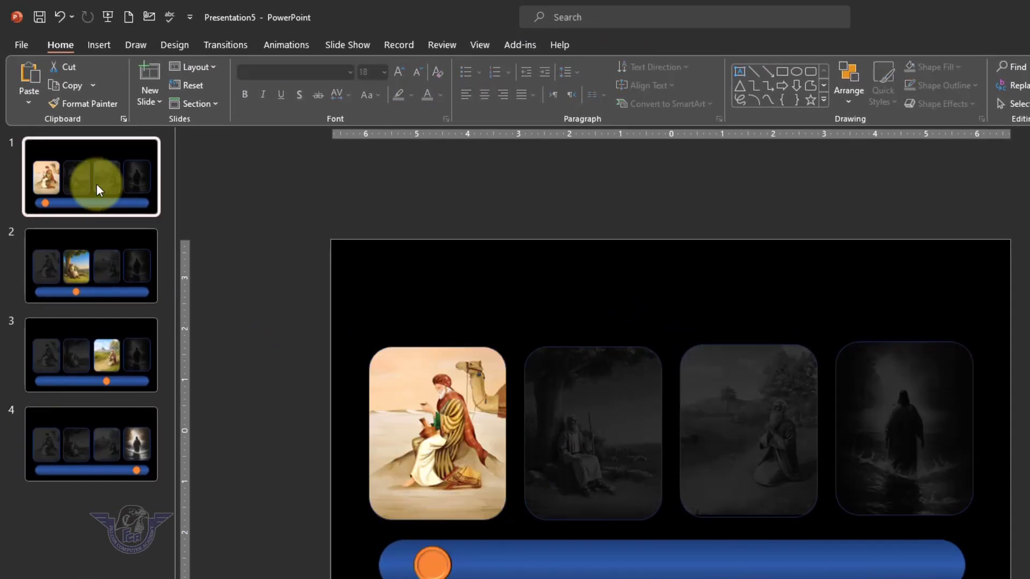
pyautogui.click(232, 45)
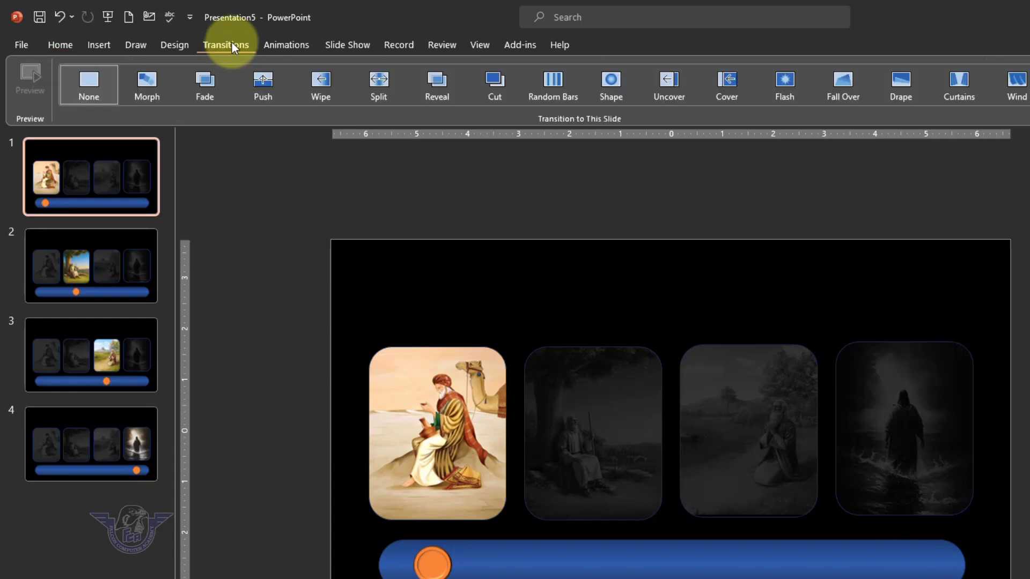
pyautogui.click(157, 85)
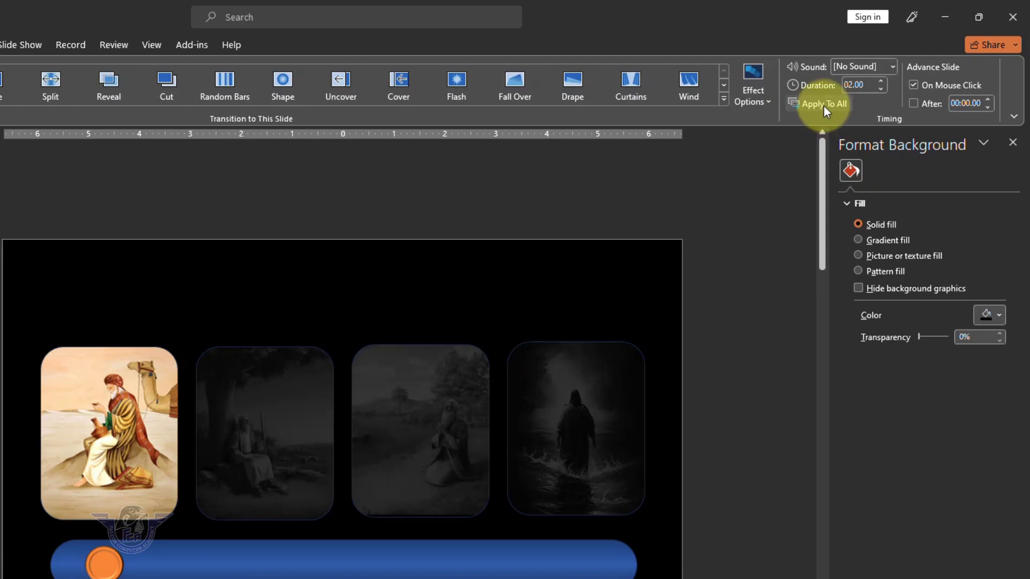
pyautogui.click(823, 104)
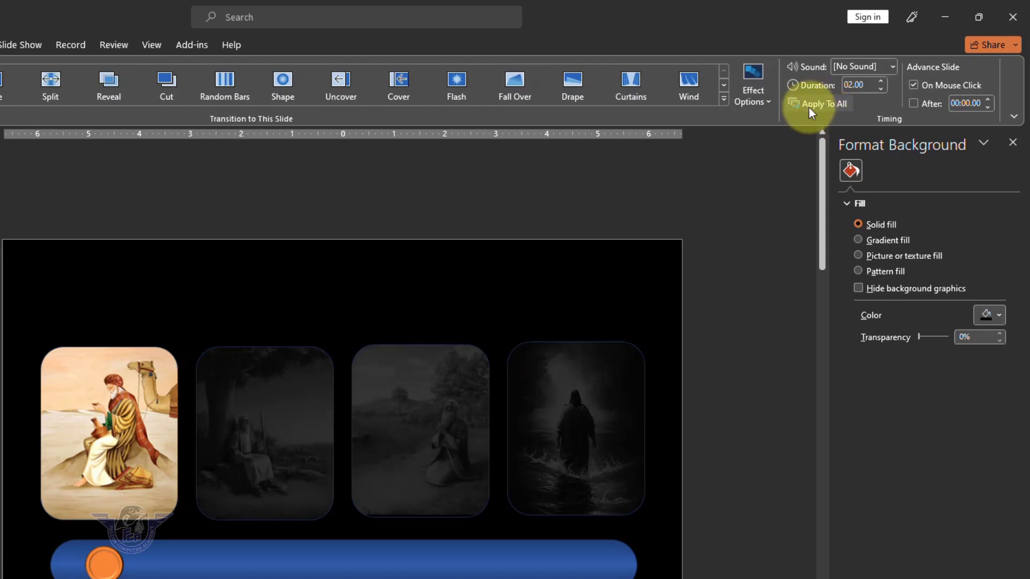
# - Set the Morph transition's duration to 01.25 seconds and apply that timing to all slides
pyautogui.click(882, 89)
pyautogui.click(882, 89)
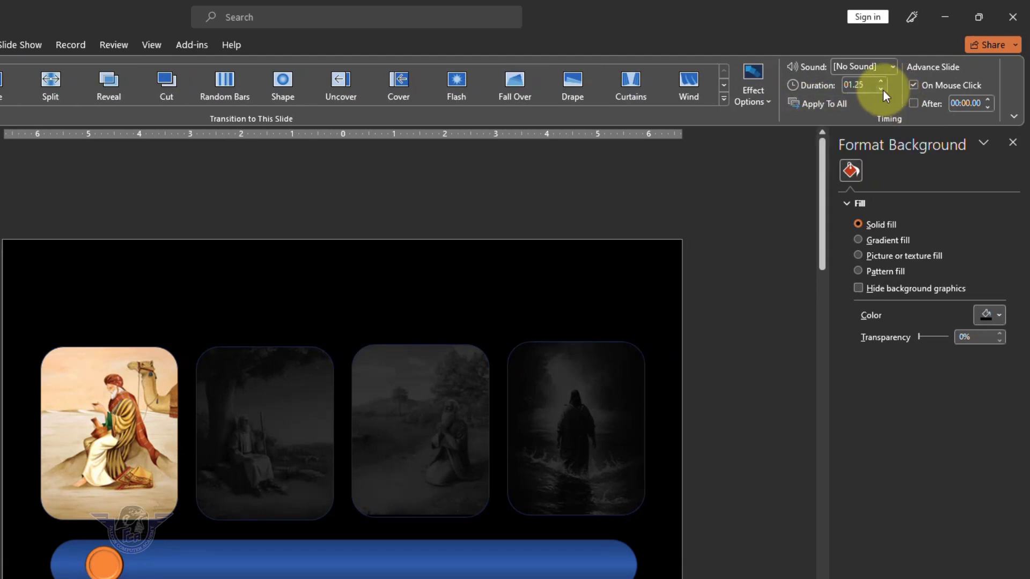
pyautogui.click(820, 104)
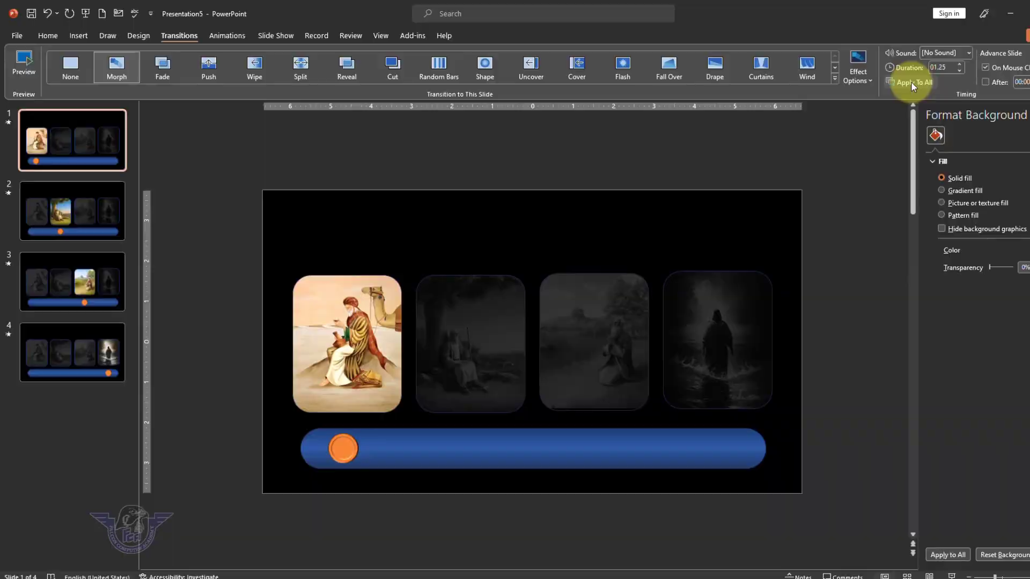
# - Play the slide show from the beginning and advance through to slide 4 to check the Morph slider animation
pyautogui.press('F5')
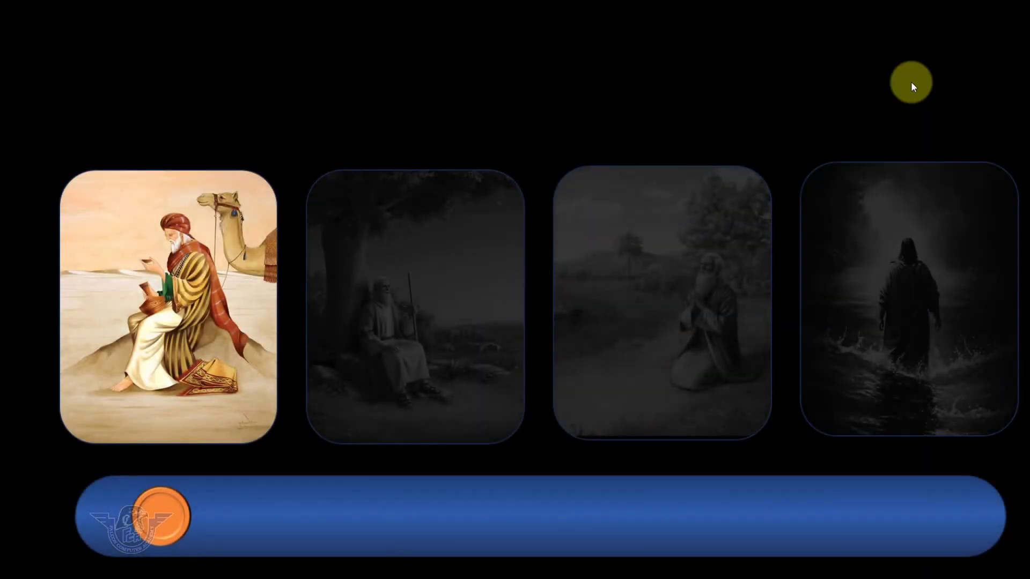
pyautogui.press('Right')
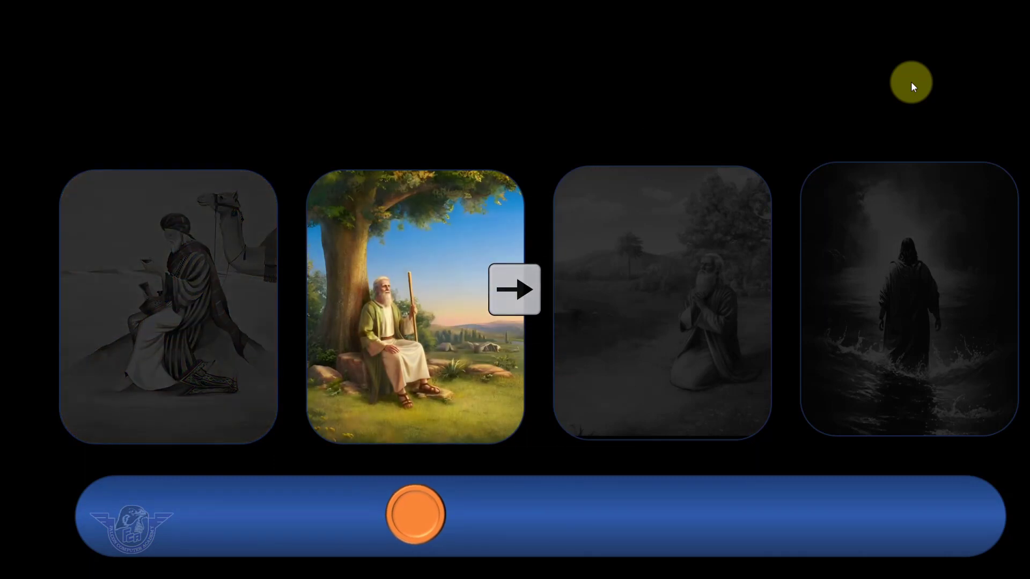
pyautogui.press('Right')
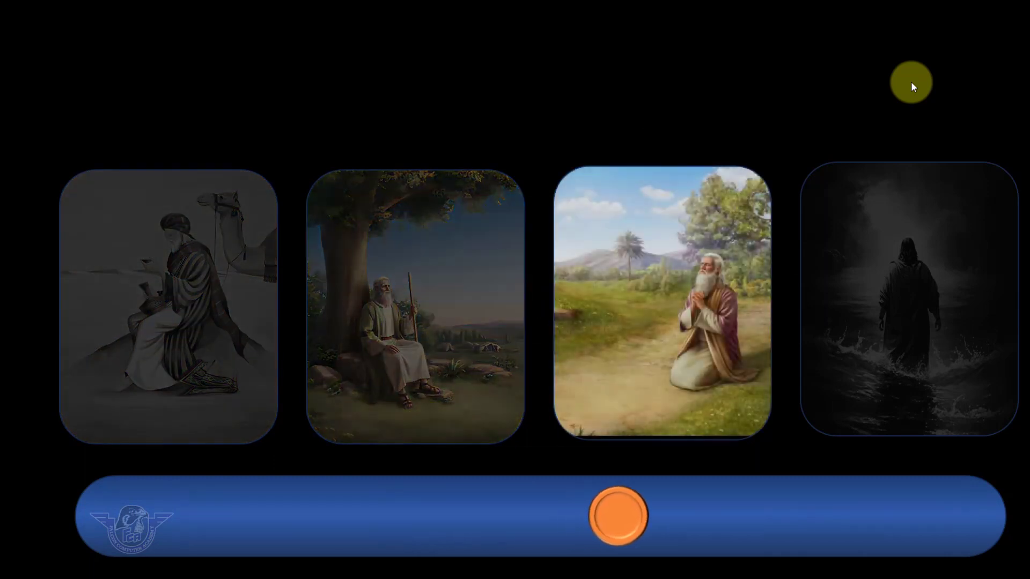
pyautogui.press('Right')
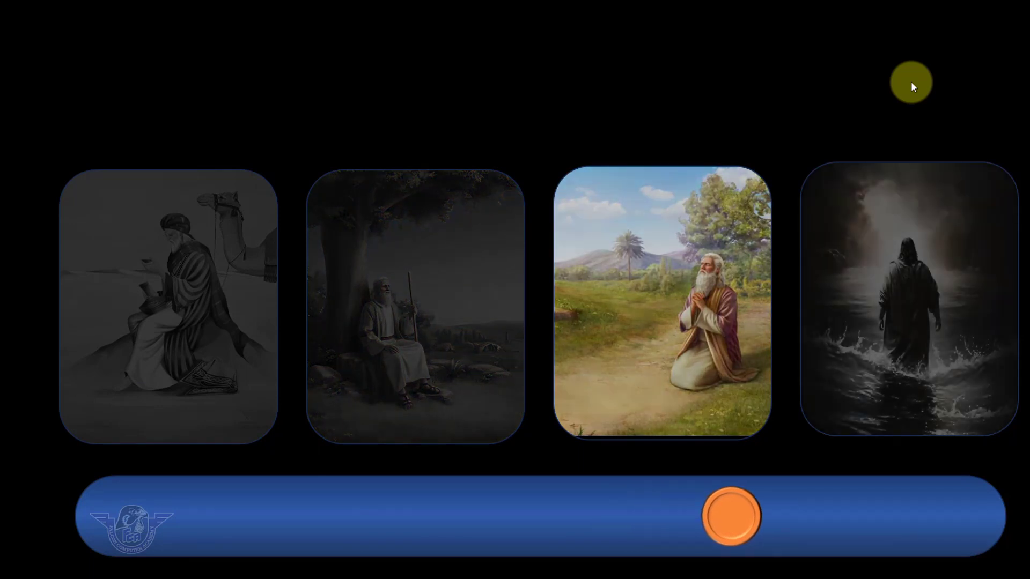